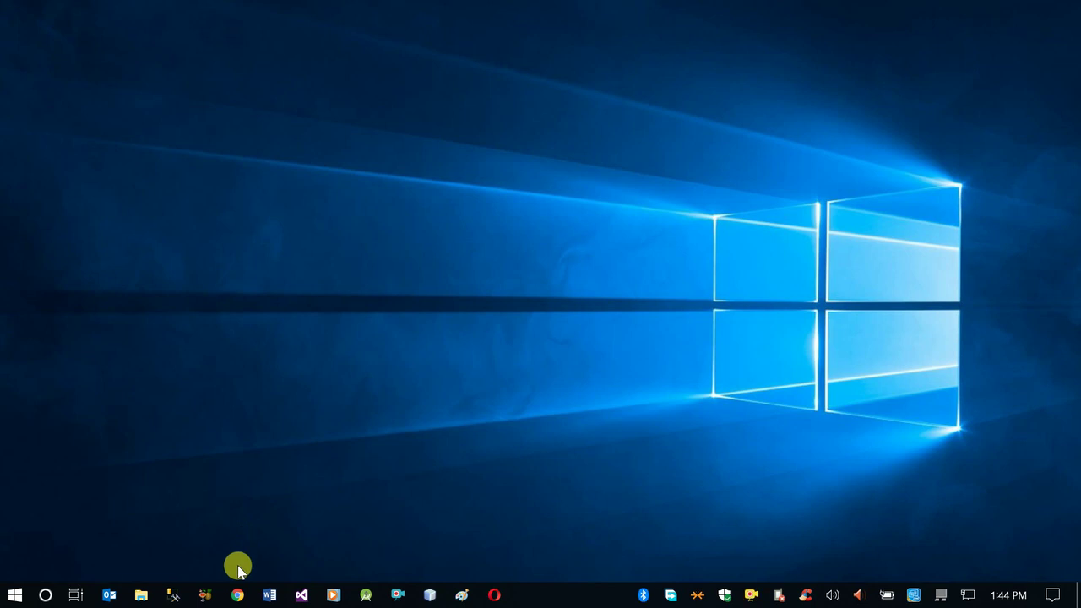
Open Chrome and search Google for "tor browser free download".
{"action": "left_click", "coordinate": [238, 596]}
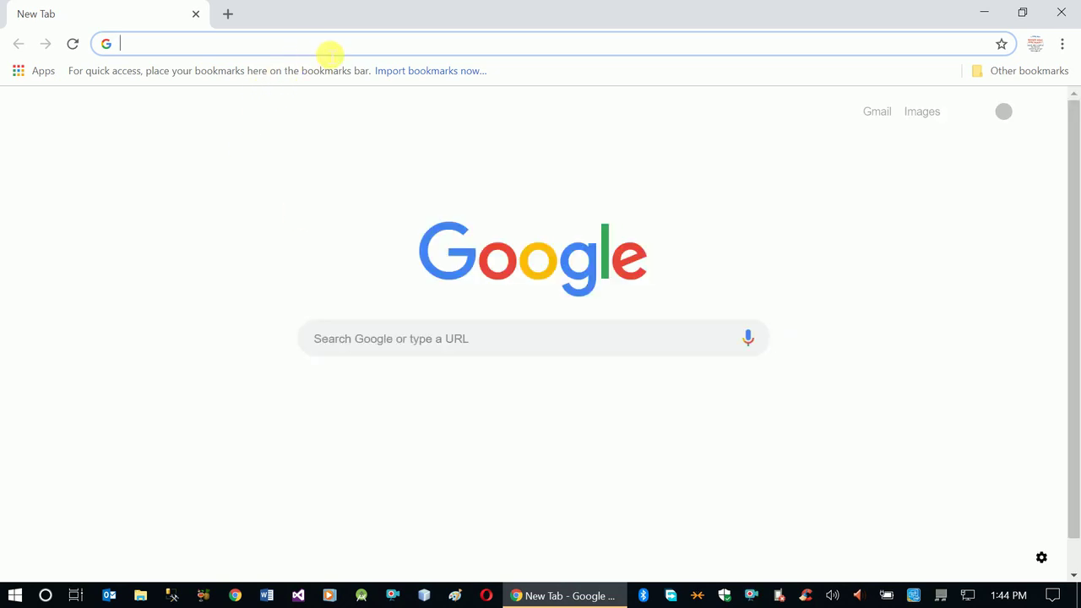
{"action": "type", "text": "to"}
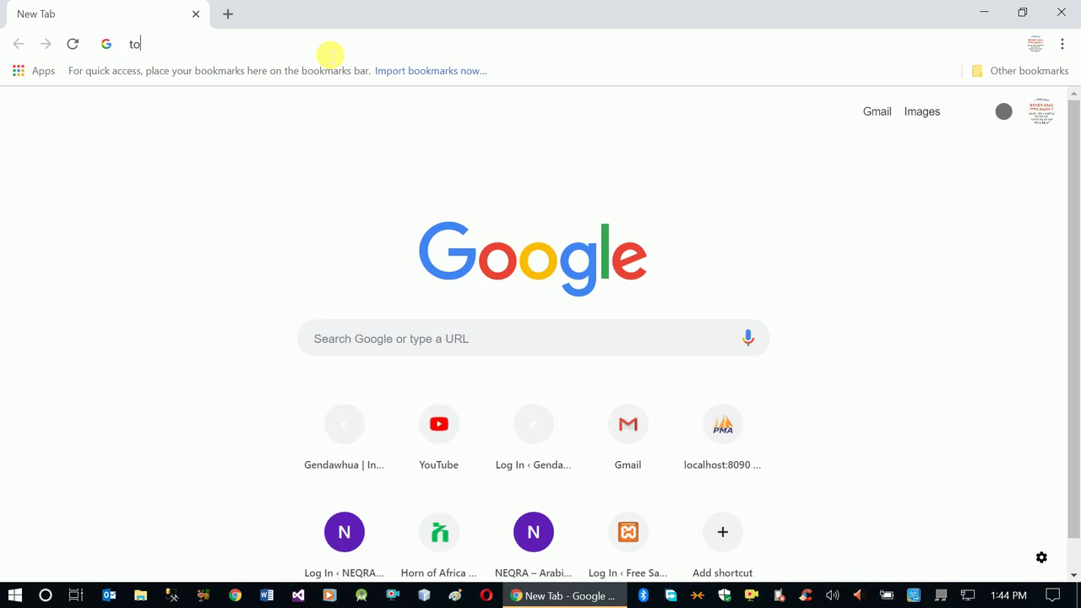
{"action": "type", "text": "r "}
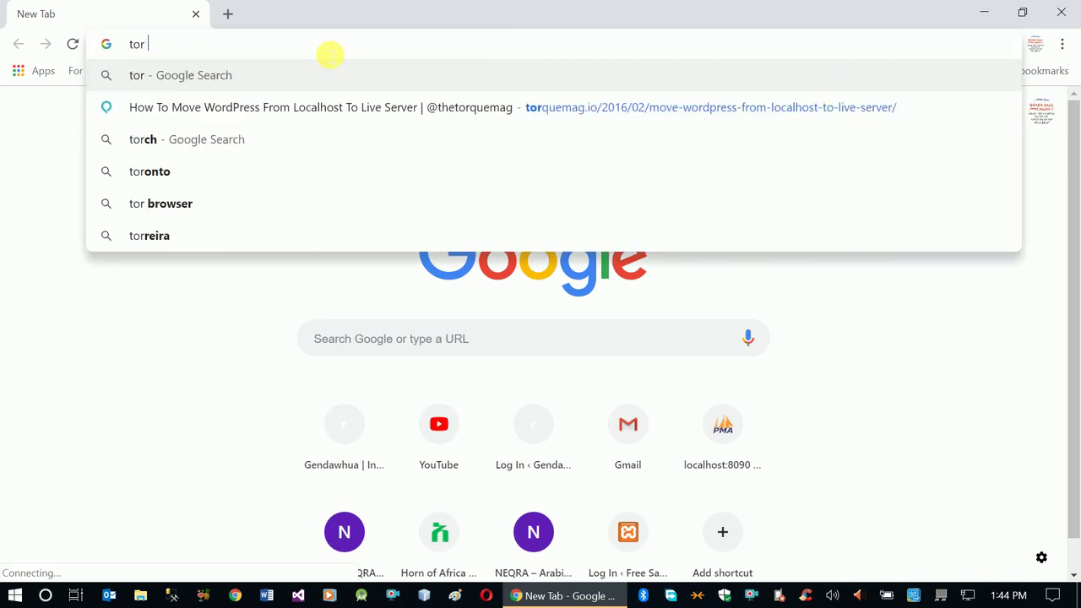
{"action": "type", "text": "browser "}
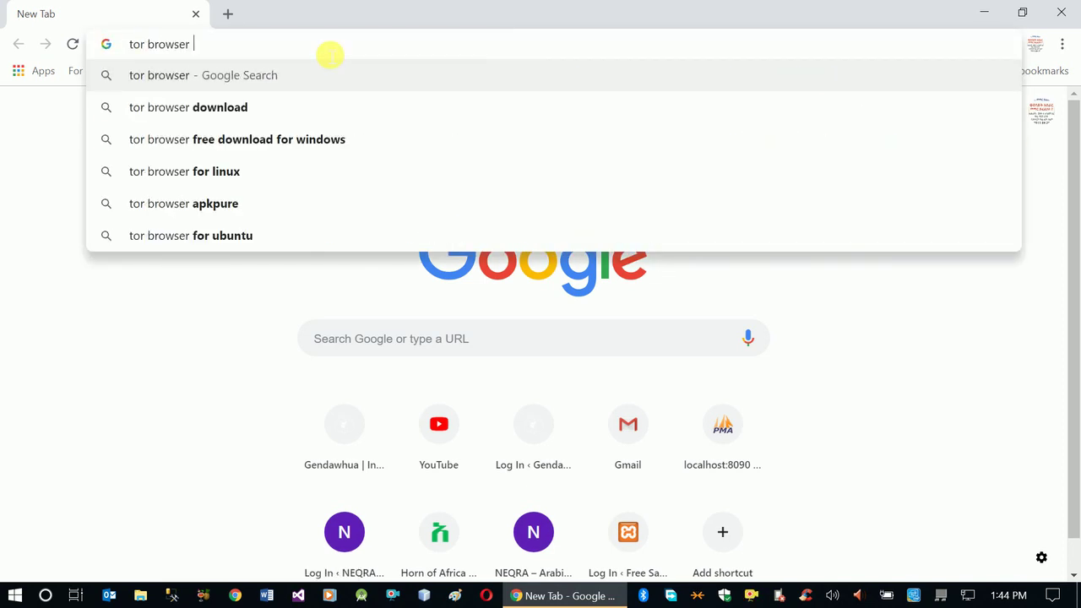
{"action": "type", "text": "free download"}
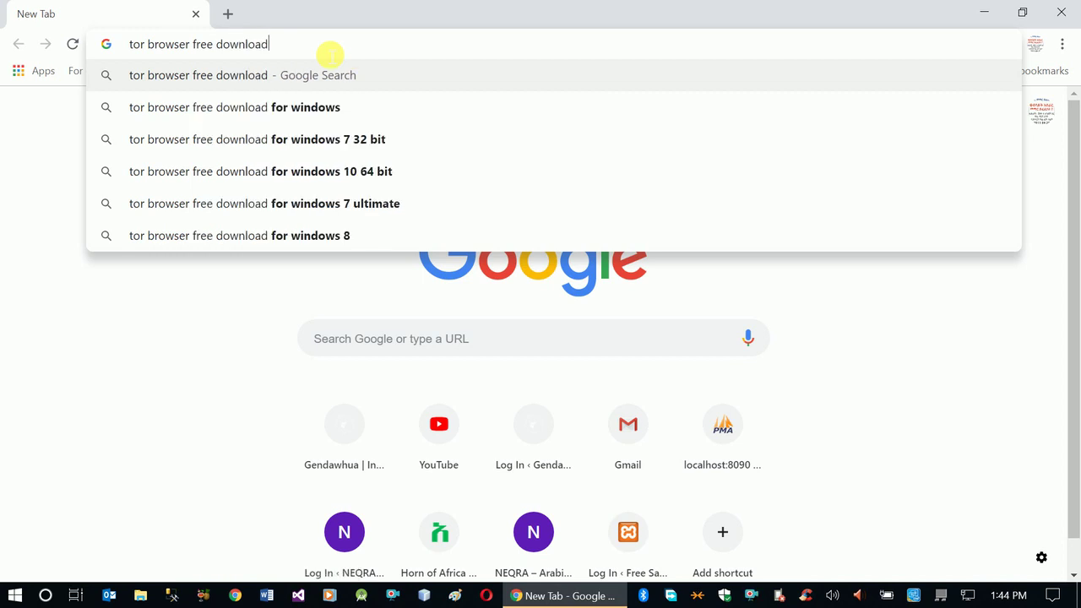
{"action": "key", "text": "Return"}
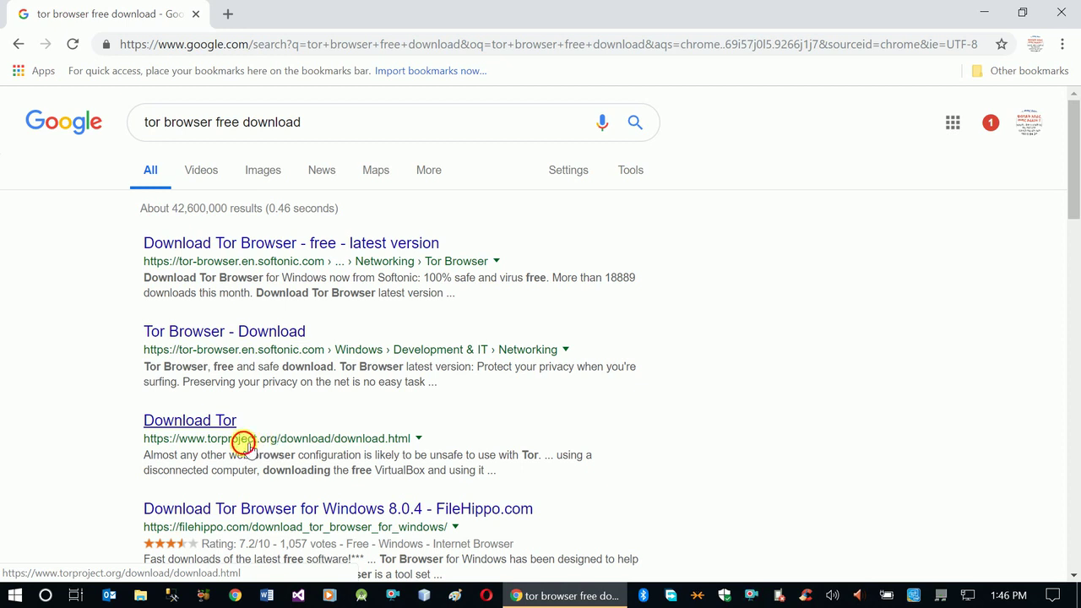
Try to open the torproject.org "Download Tor" page from the search results.
{"action": "left_click", "coordinate": [245, 444]}
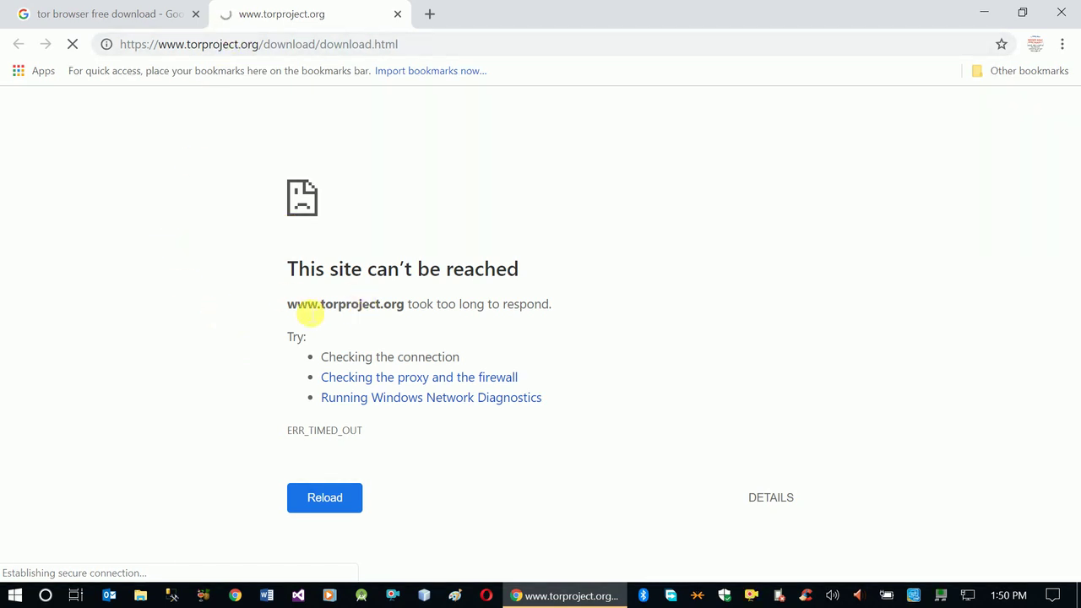
{"action": "left_click_drag", "start_coordinate": [317, 307], "coordinate": [553, 308]}
{"action": "left_click", "coordinate": [550, 313]}
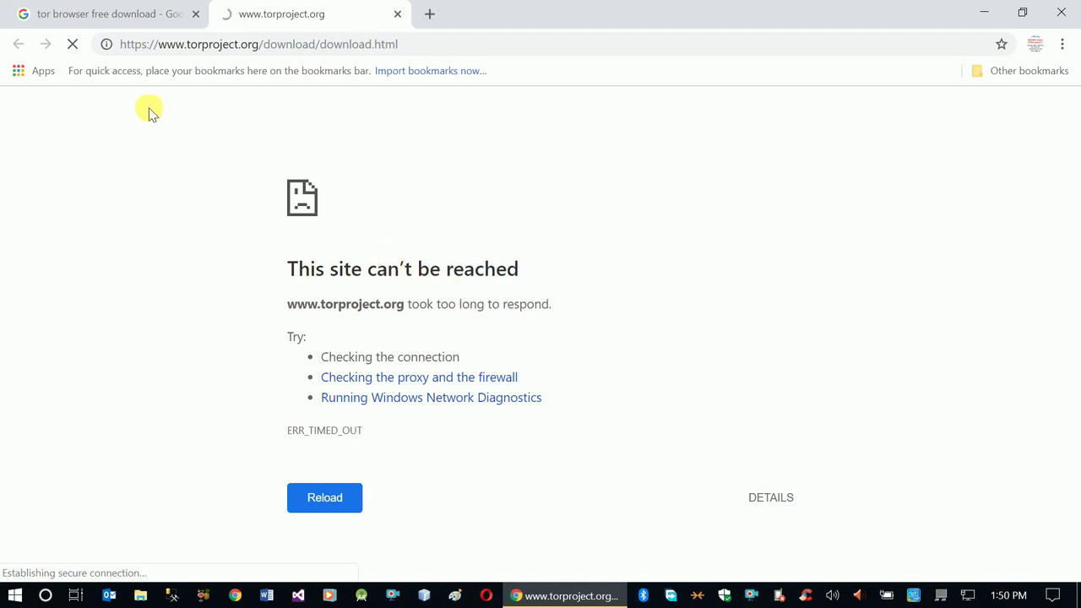
Open the Softonic "Tor Browser - Download" search result in a new tab and switch to it.
{"action": "left_click", "coordinate": [101, 13]}
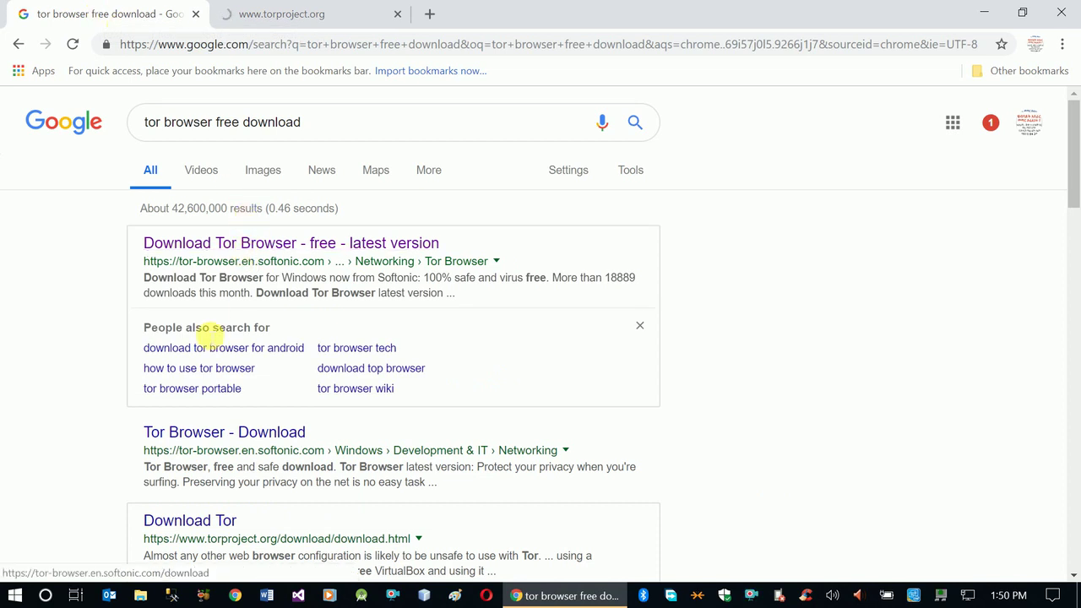
{"action": "middle_click", "coordinate": [234, 437]}
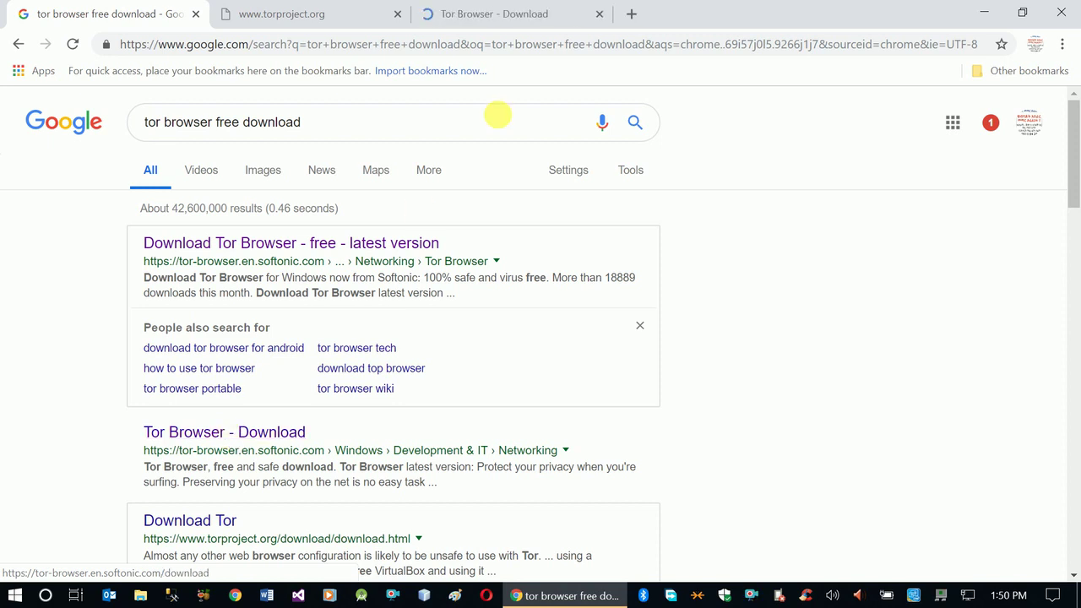
{"action": "left_click", "coordinate": [308, 17]}
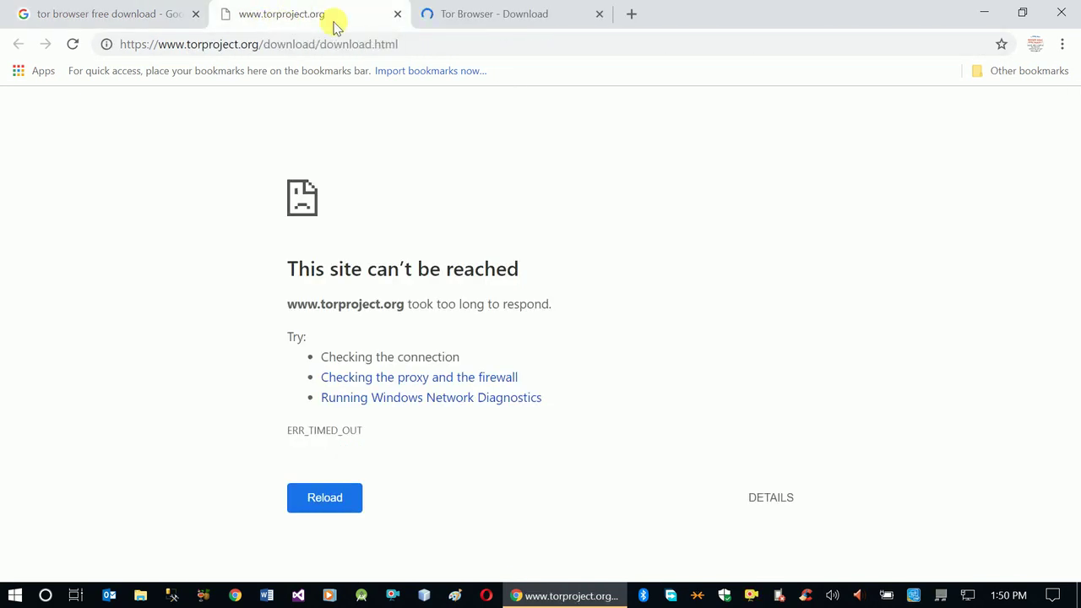
{"action": "left_click", "coordinate": [517, 15]}
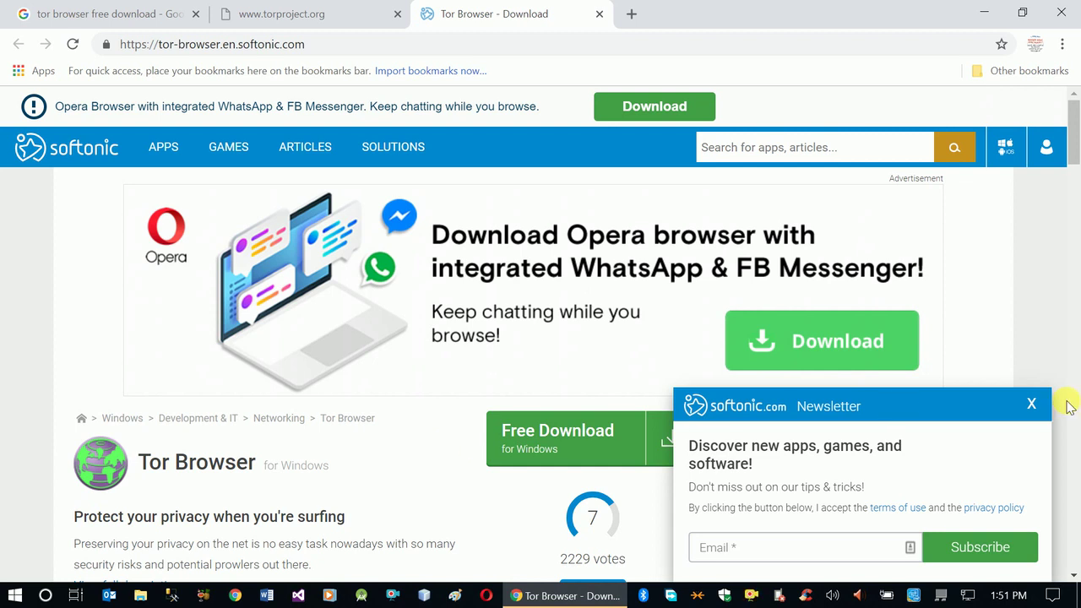
Download Tor Browser for Windows from Softonic, declining the newsletter and Firefox offers, and keep the installer file despite the security warning.
{"action": "left_click", "coordinate": [1033, 405]}
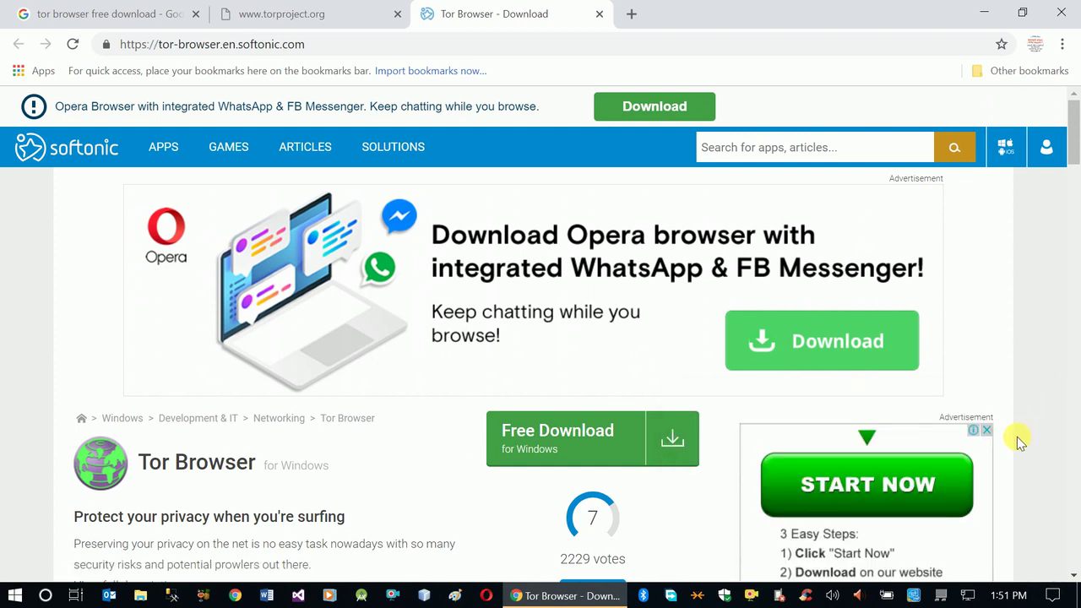
{"action": "left_click", "coordinate": [573, 440]}
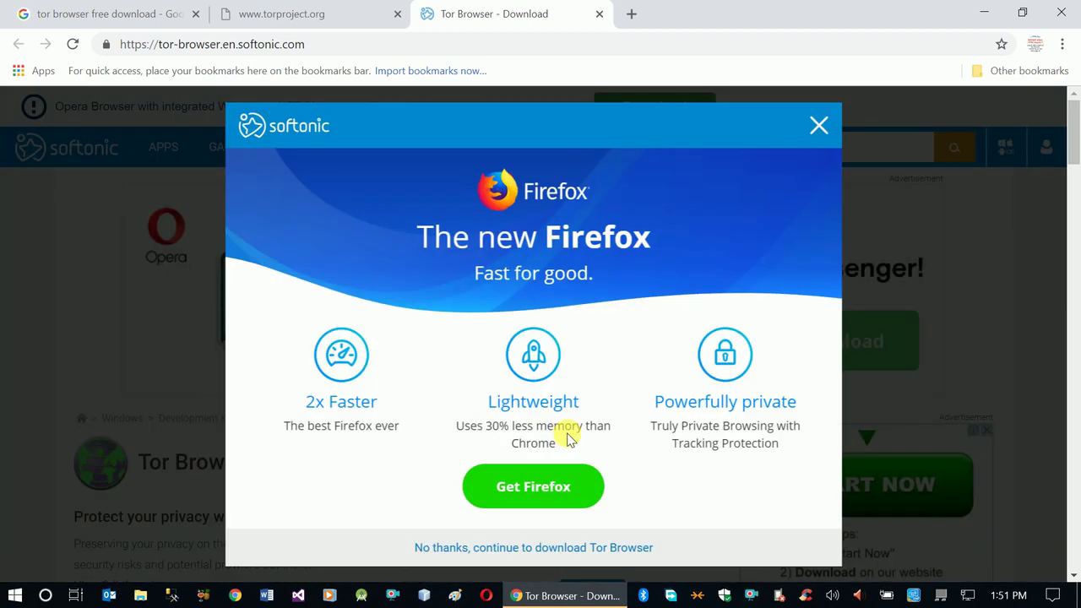
{"action": "left_click", "coordinate": [545, 551]}
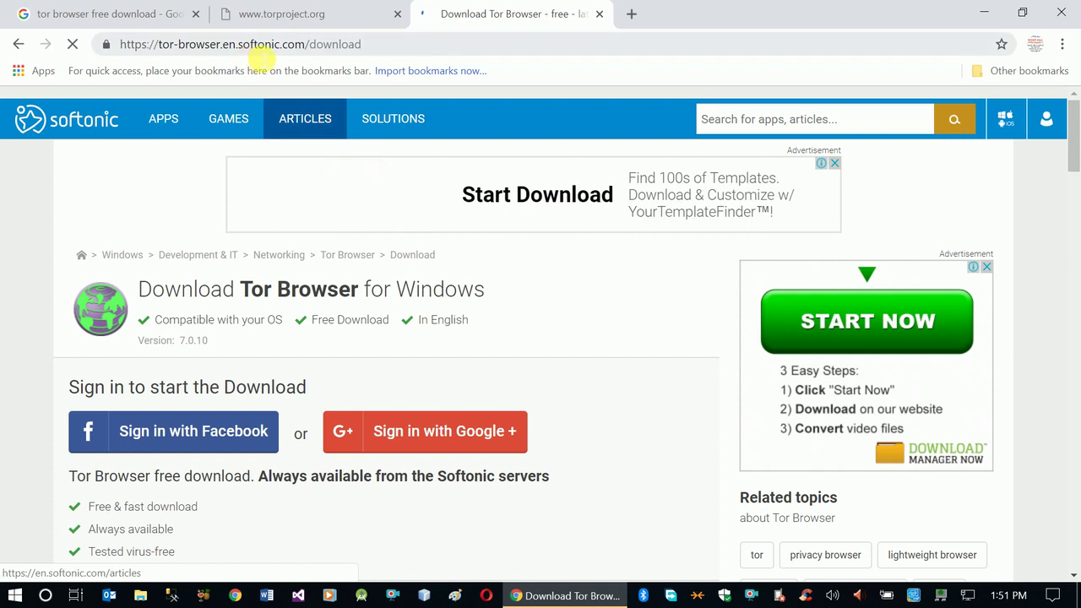
{"action": "mouse_move", "coordinate": [290, 42]}
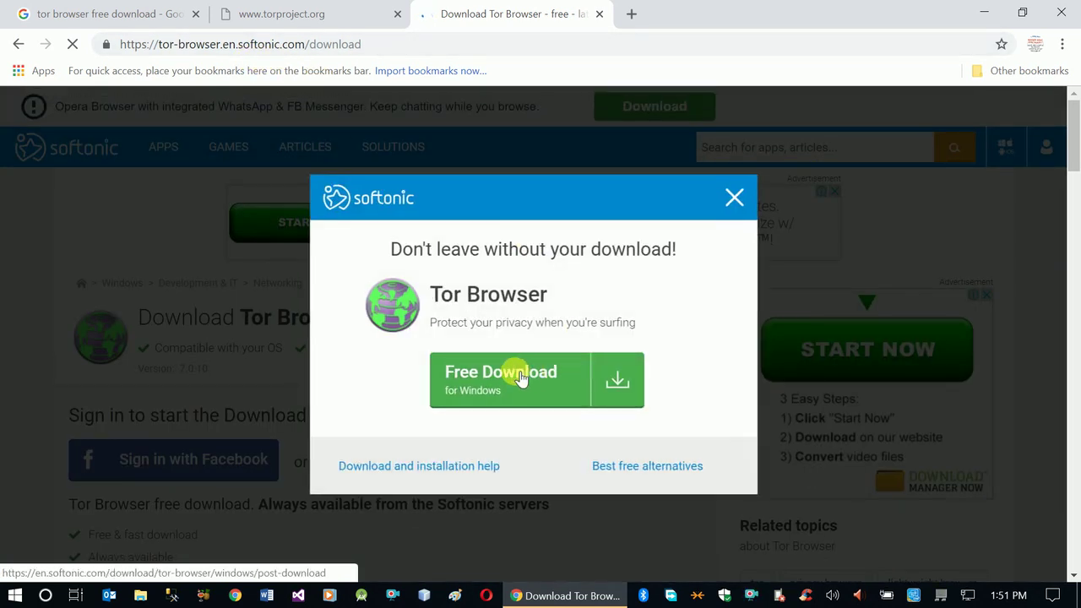
{"action": "left_click", "coordinate": [521, 378]}
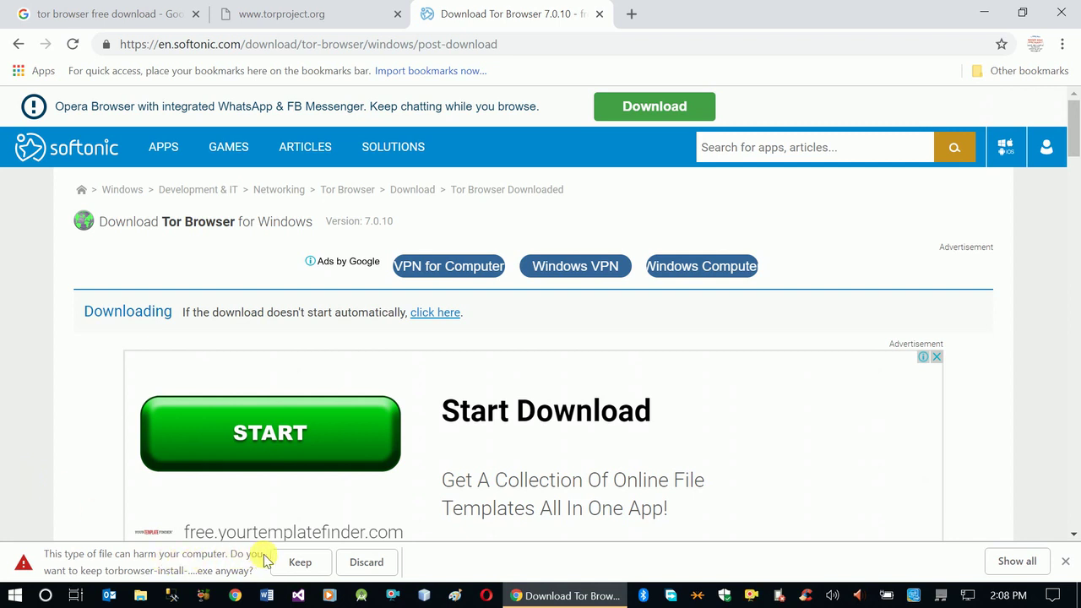
{"action": "left_click", "coordinate": [300, 561]}
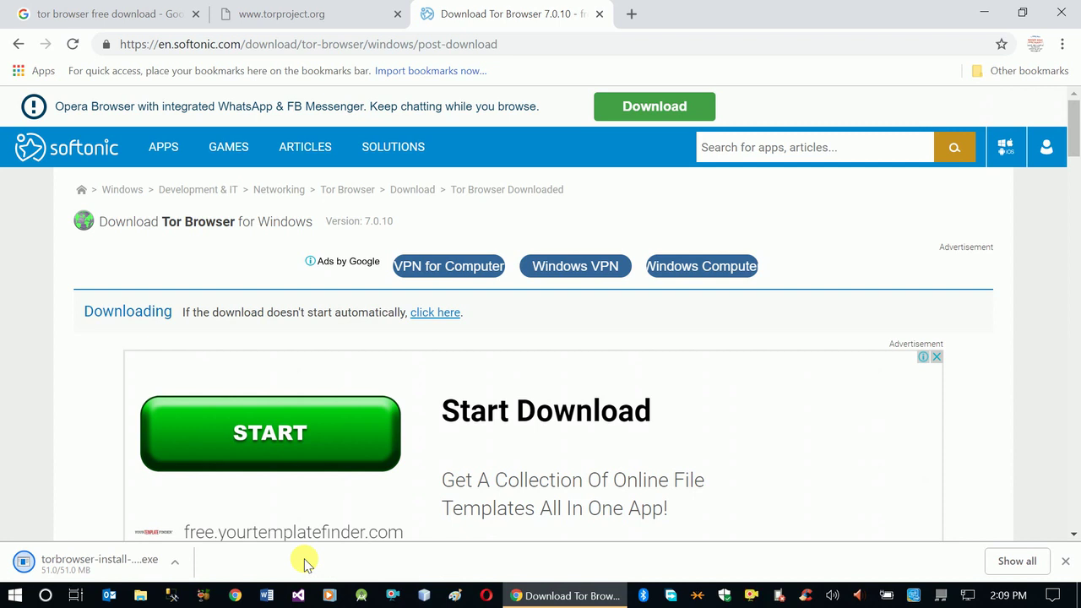
Show the downloaded torbrowser-install-7.0.10_en-US.exe in its folder and run it with English as the installer language.
{"action": "left_click", "coordinate": [1017, 561]}
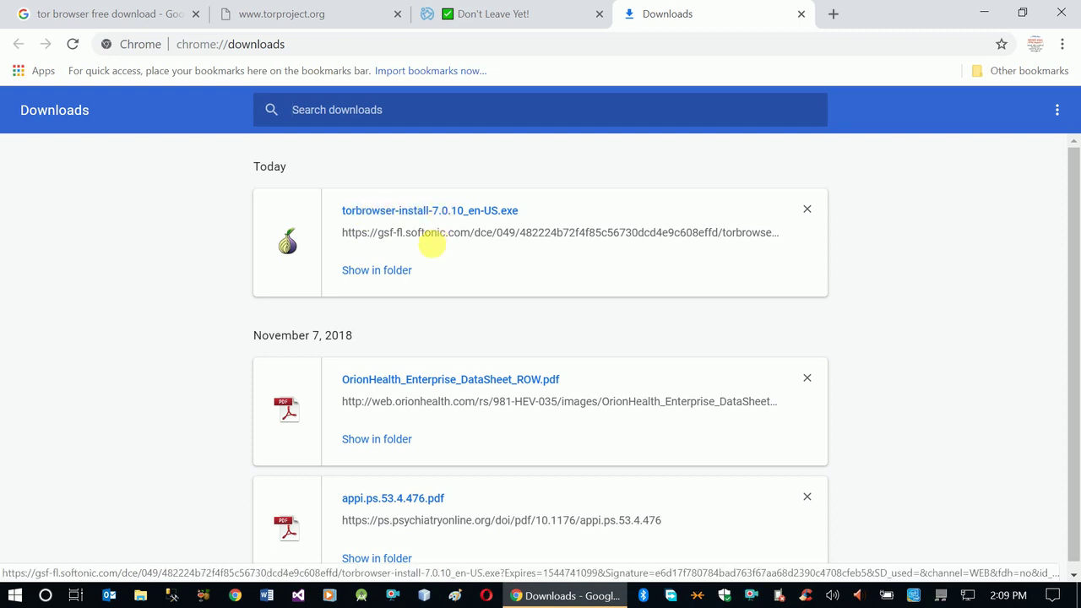
{"action": "left_click", "coordinate": [377, 269]}
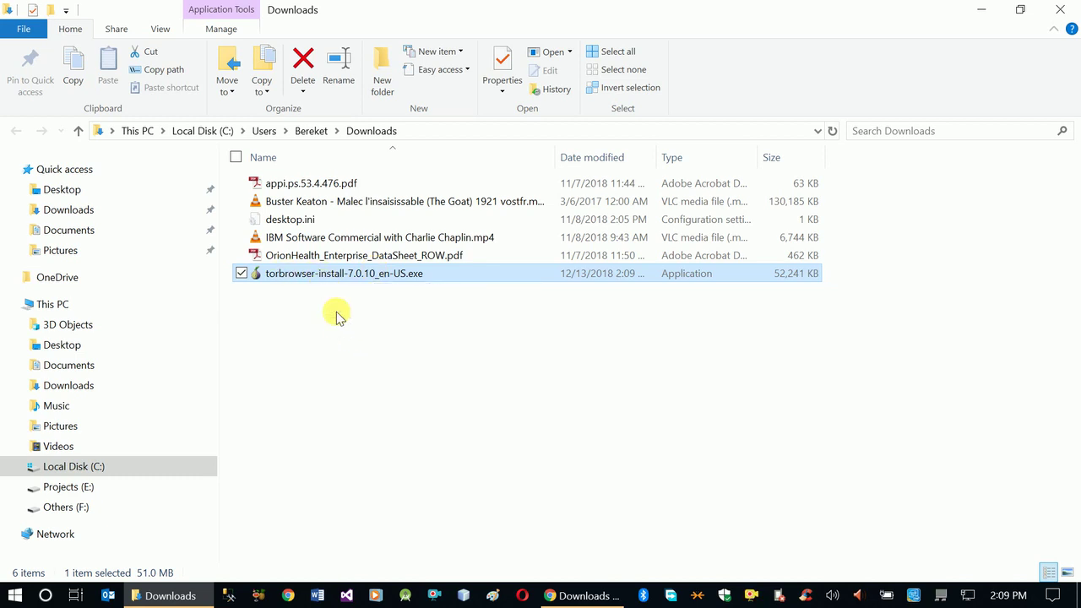
{"action": "double_click", "coordinate": [349, 275]}
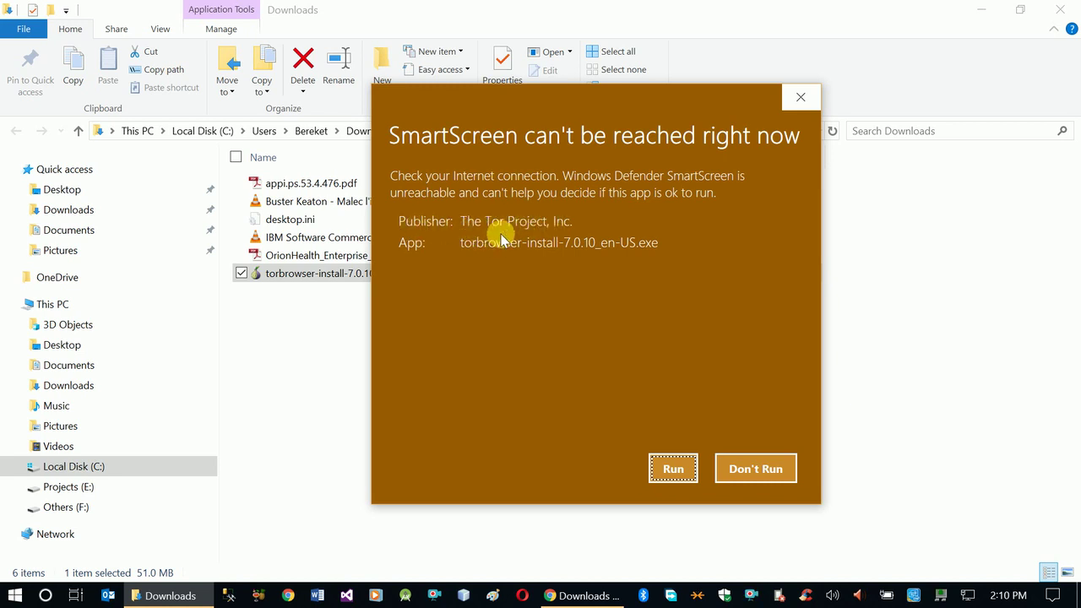
{"action": "left_click", "coordinate": [673, 467]}
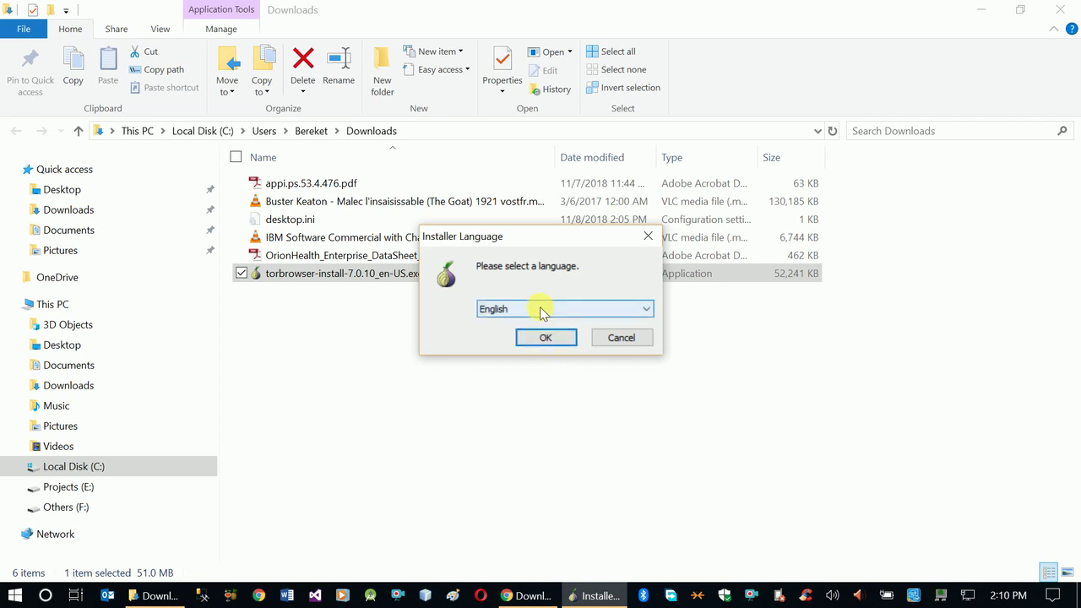
{"action": "left_click", "coordinate": [549, 338]}
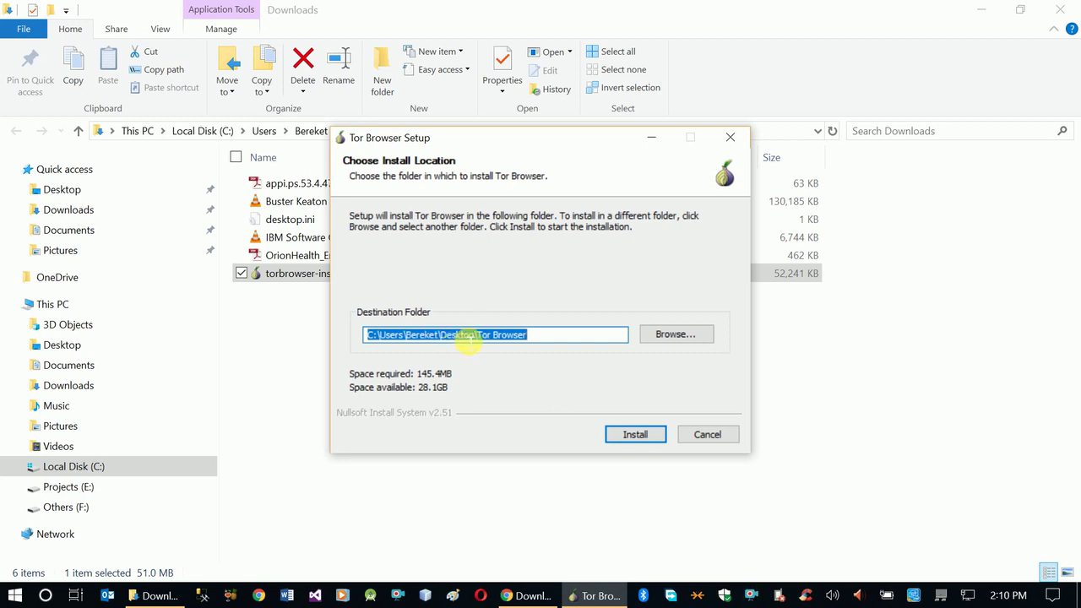
Change the destination to a Tor Browser folder inside Documents and install Tor Browser there.
{"action": "left_click", "coordinate": [659, 334]}
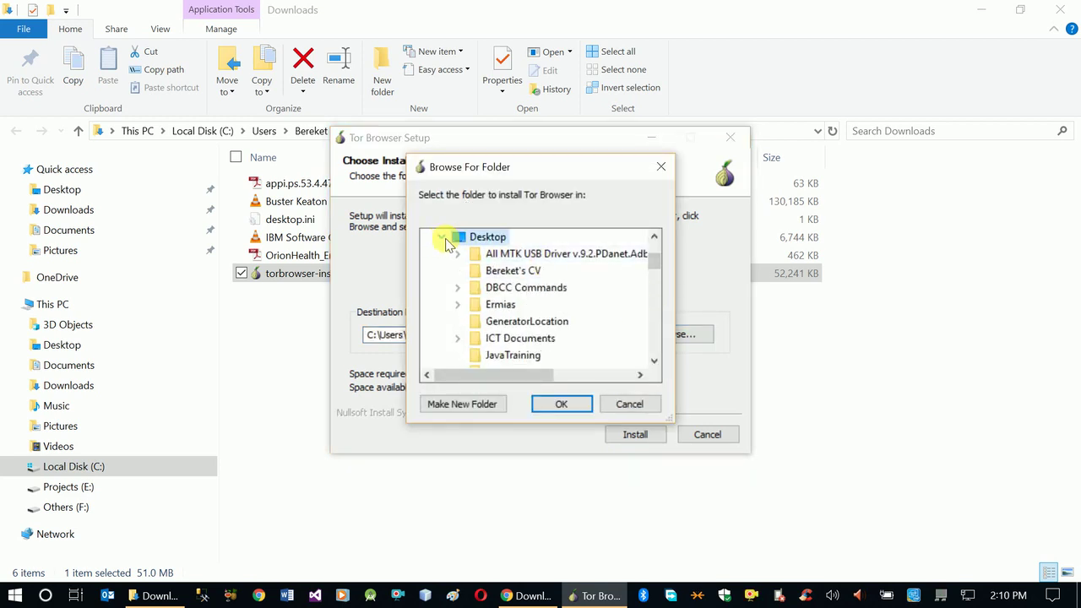
{"action": "left_click", "coordinate": [442, 239]}
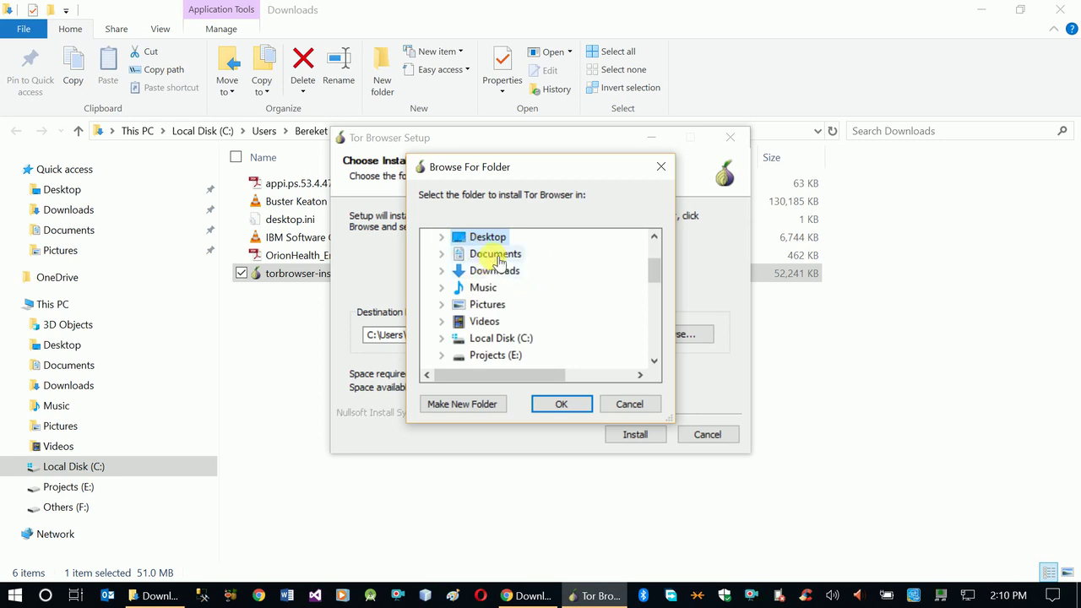
{"action": "double_click", "coordinate": [499, 255]}
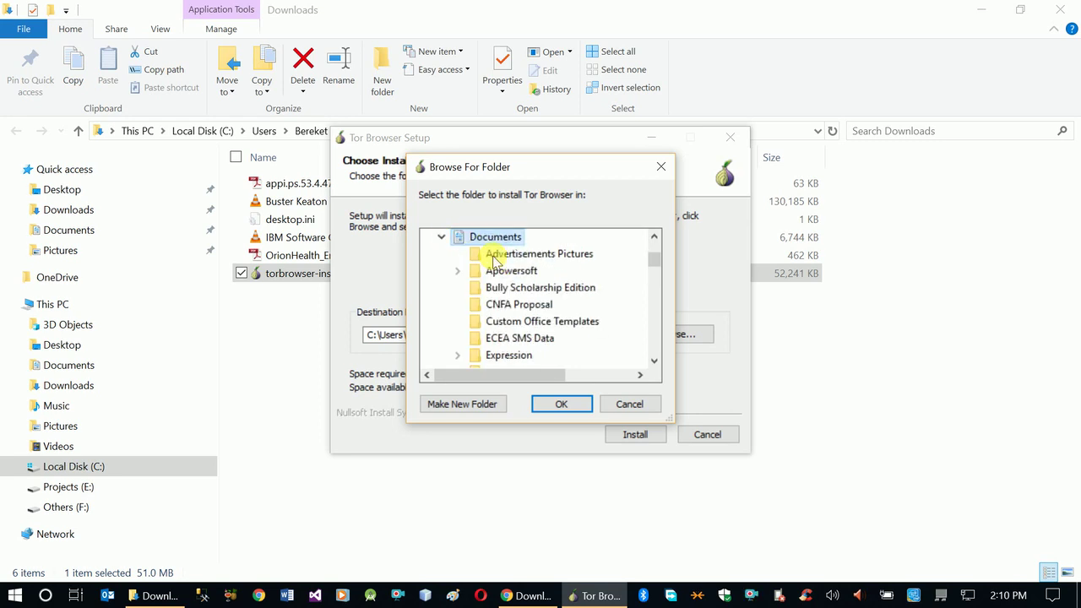
{"action": "left_click", "coordinate": [560, 404]}
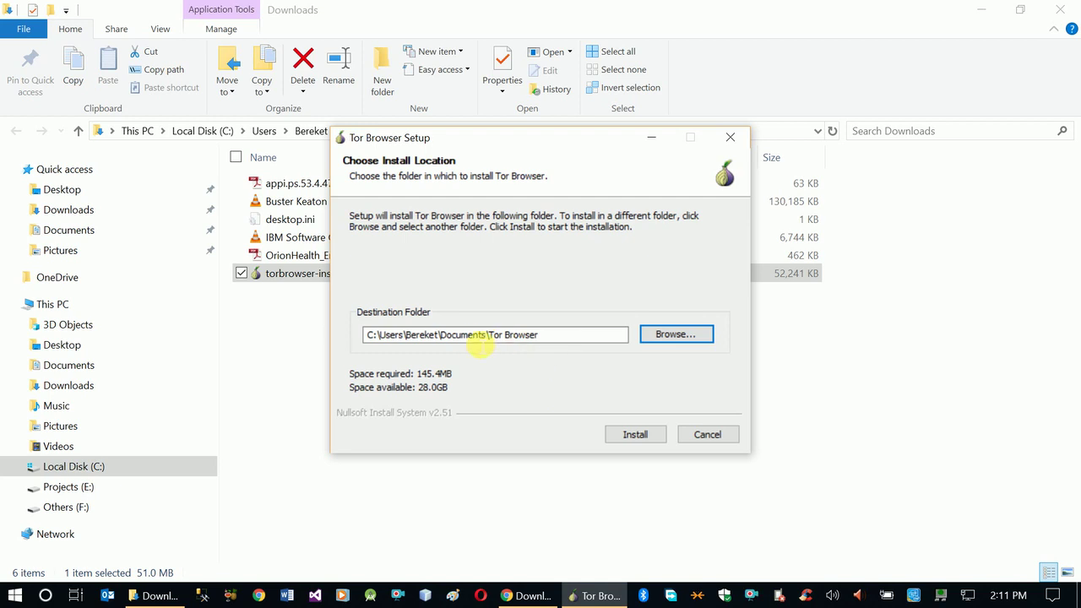
{"action": "left_click", "coordinate": [636, 434]}
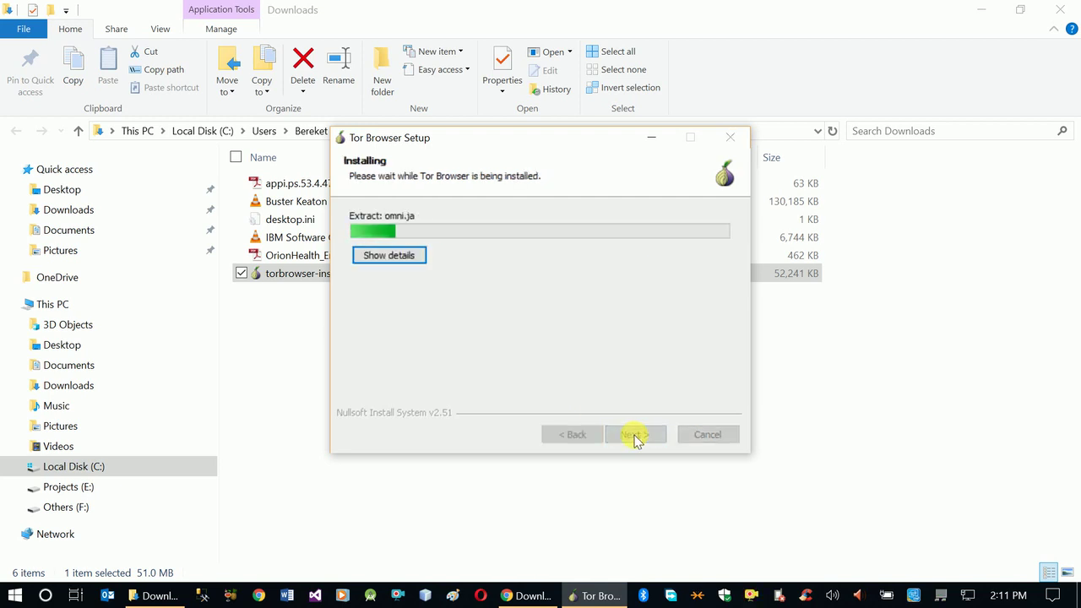
{"action": "left_click", "coordinate": [418, 256]}
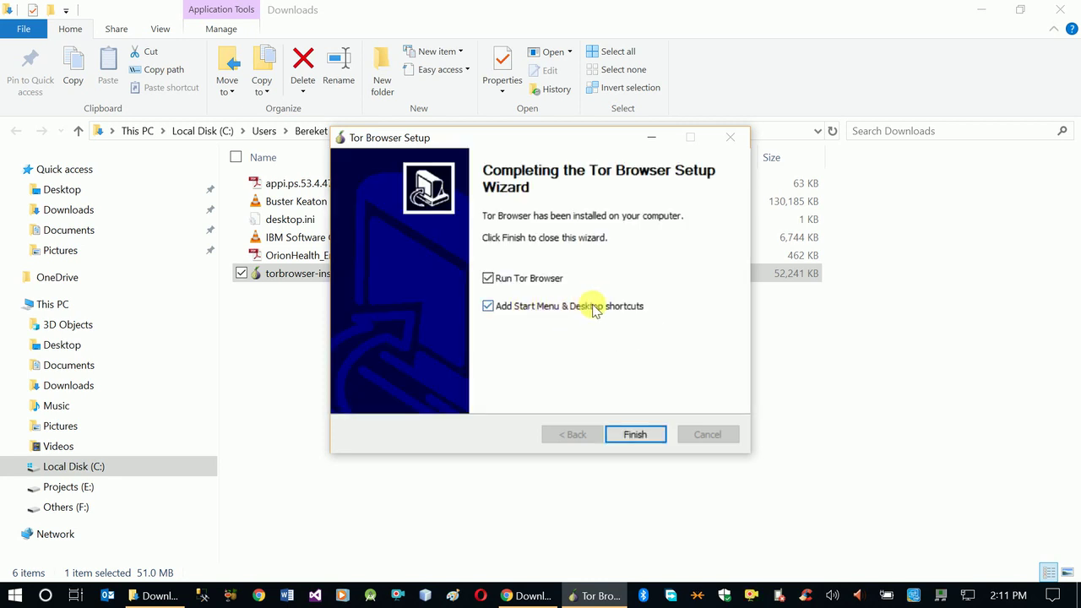
Finish the setup wizard with running Tor Browser and adding Start Menu and desktop shortcuts both turned off.
{"action": "left_click", "coordinate": [596, 309]}
{"action": "left_click", "coordinate": [517, 281]}
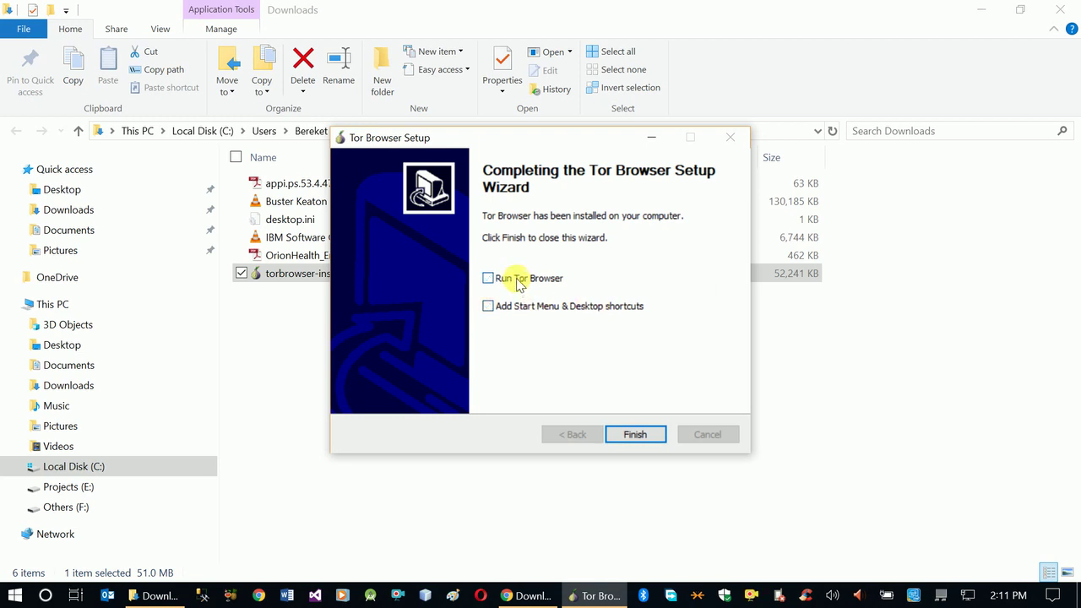
{"action": "left_click", "coordinate": [636, 436]}
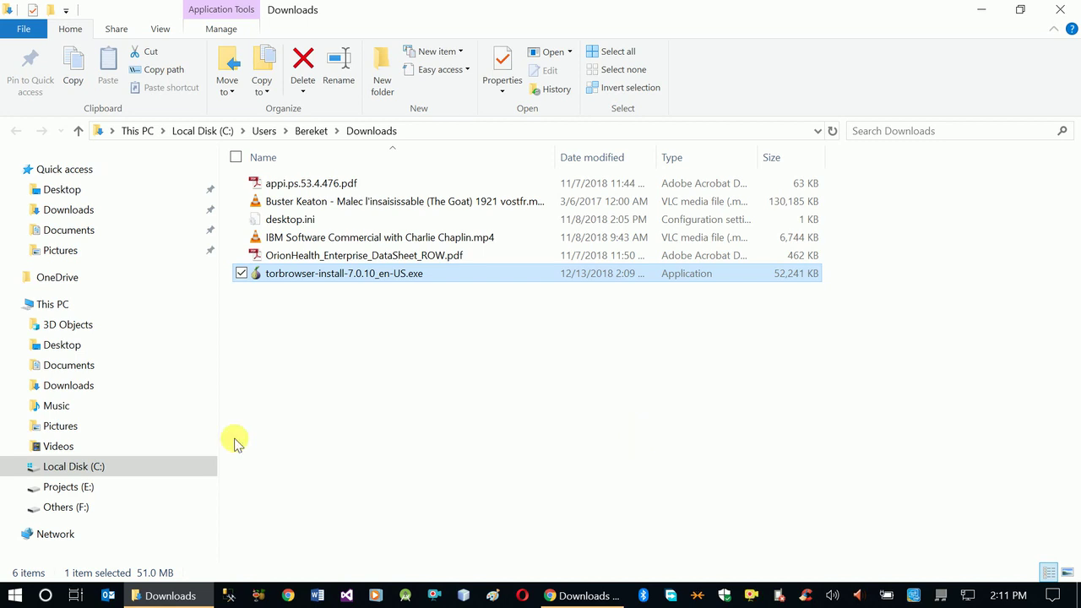
Open the Tor Browser folder in Documents and look inside its Browser subfolder.
{"action": "left_click", "coordinate": [76, 371]}
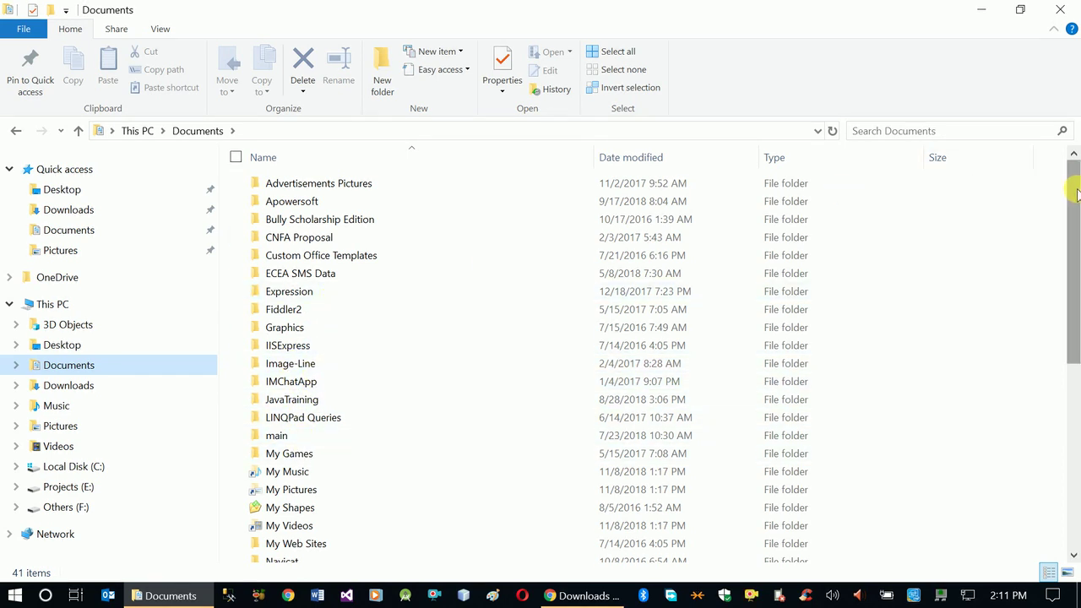
{"action": "left_click_drag", "start_coordinate": [1074, 181], "coordinate": [1074, 362]}
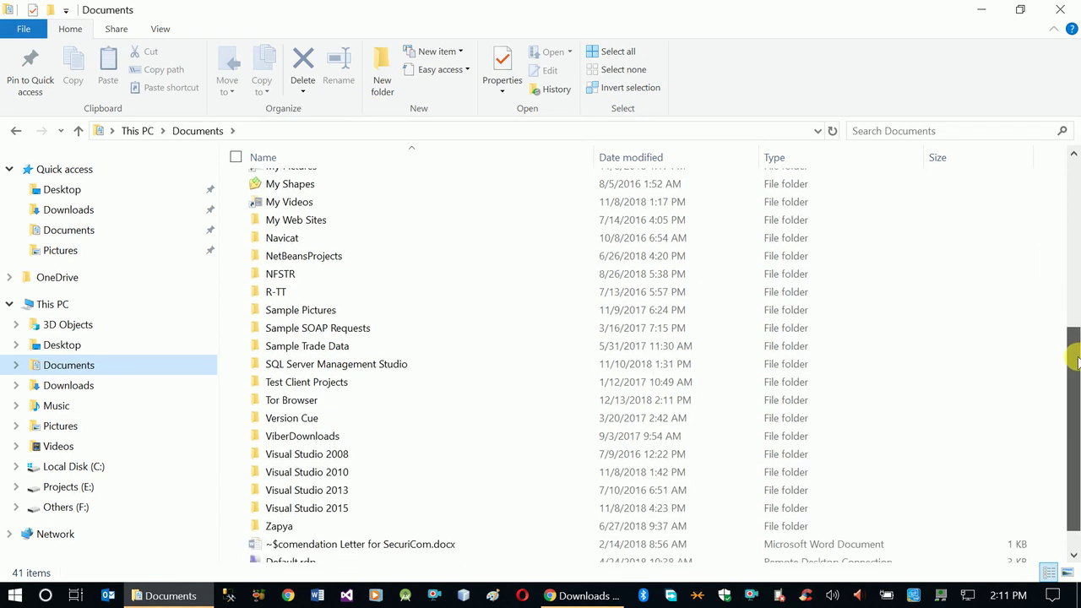
{"action": "left_click", "coordinate": [286, 403]}
{"action": "double_click", "coordinate": [290, 403]}
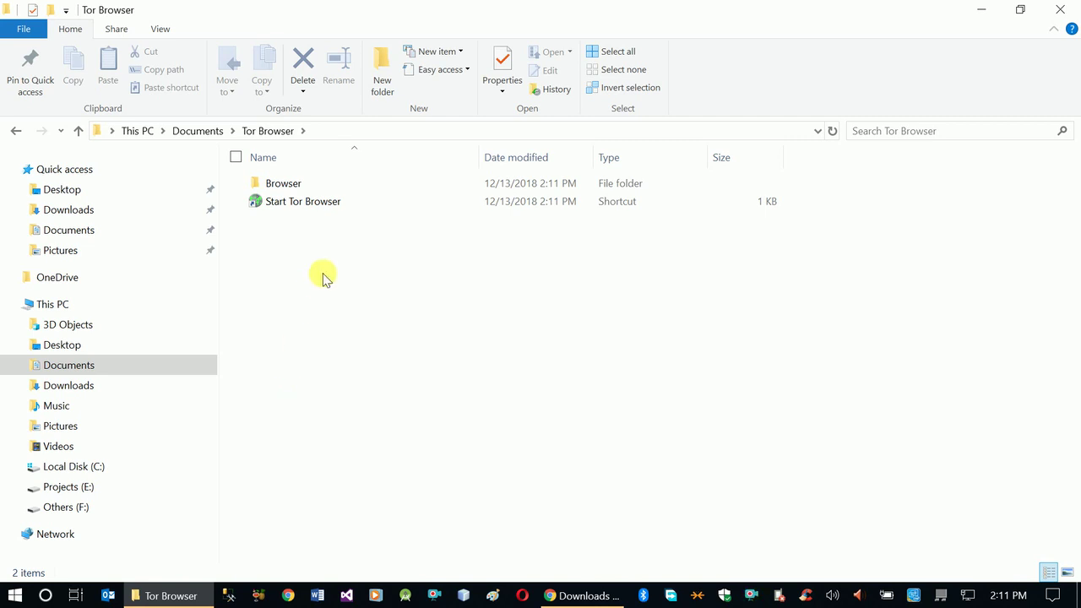
{"action": "double_click", "coordinate": [366, 183]}
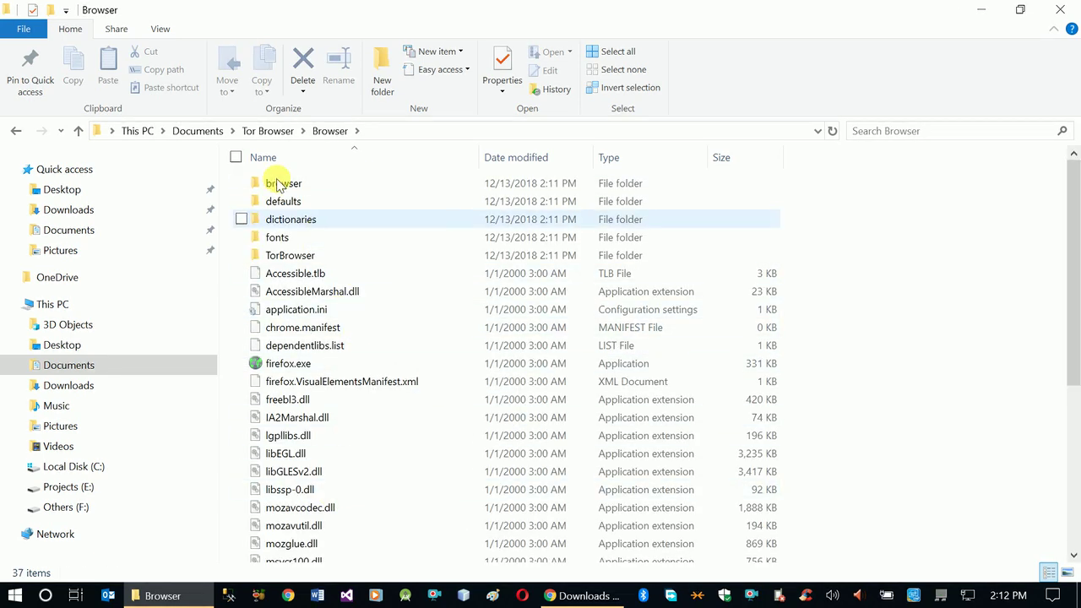
Return to the parent Tor Browser folder and select the Start Tor Browser shortcut.
{"action": "left_click", "coordinate": [271, 133]}
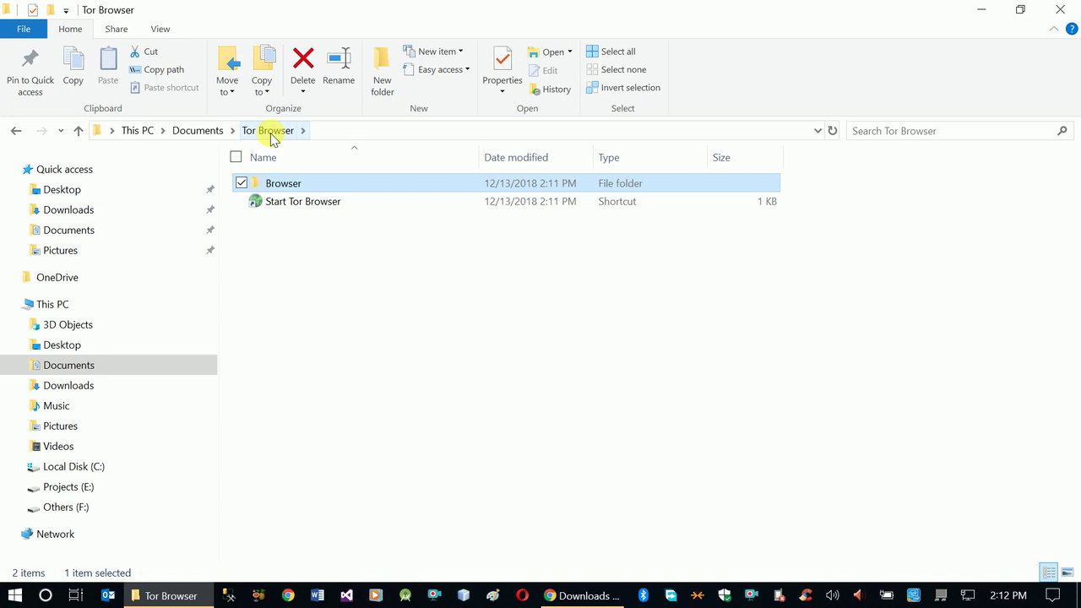
{"action": "left_click", "coordinate": [310, 206]}
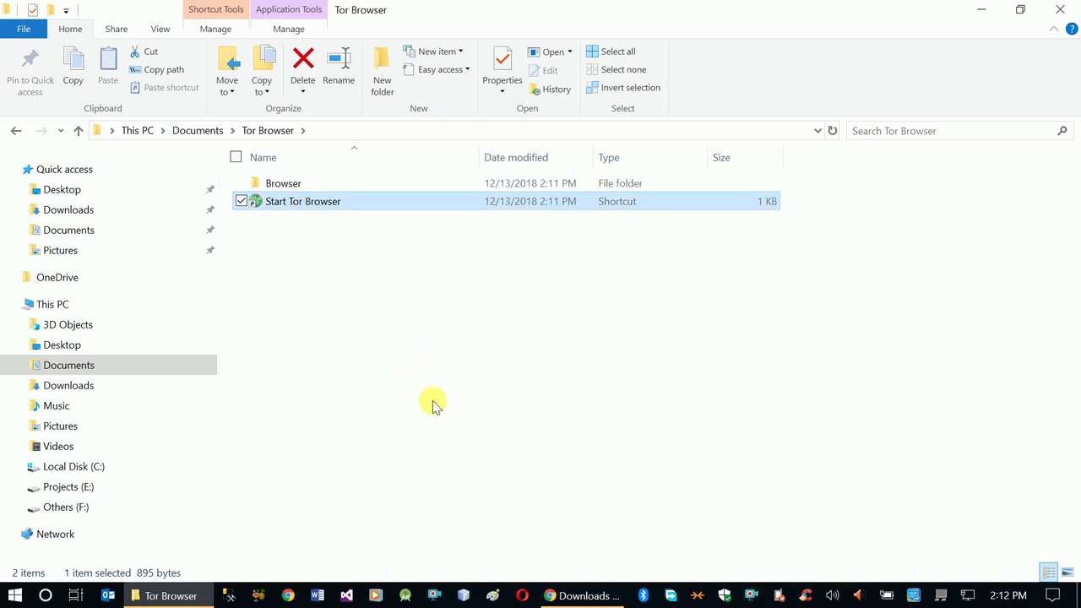
Switch to Paint and handwrite "PC" in the lower-left part of the blank canvas.
{"action": "left_click", "coordinate": [492, 596]}
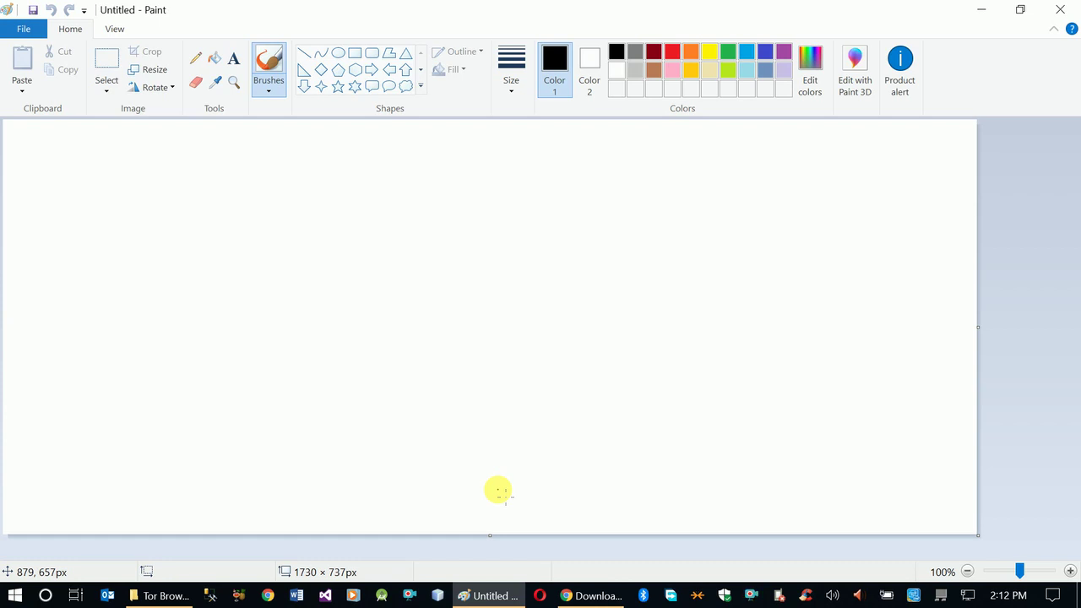
{"action": "left_click_drag", "start_coordinate": [44, 368], "coordinate": [59, 453]}
{"action": "mouse_move", "coordinate": [29, 394]}
{"action": "left_mouse_down"}
{"action": "mouse_move", "coordinate": [81, 390]}
{"action": "mouse_move", "coordinate": [51, 414]}
{"action": "left_mouse_up"}
{"action": "left_click_drag", "start_coordinate": [124, 365], "coordinate": [140, 387]}
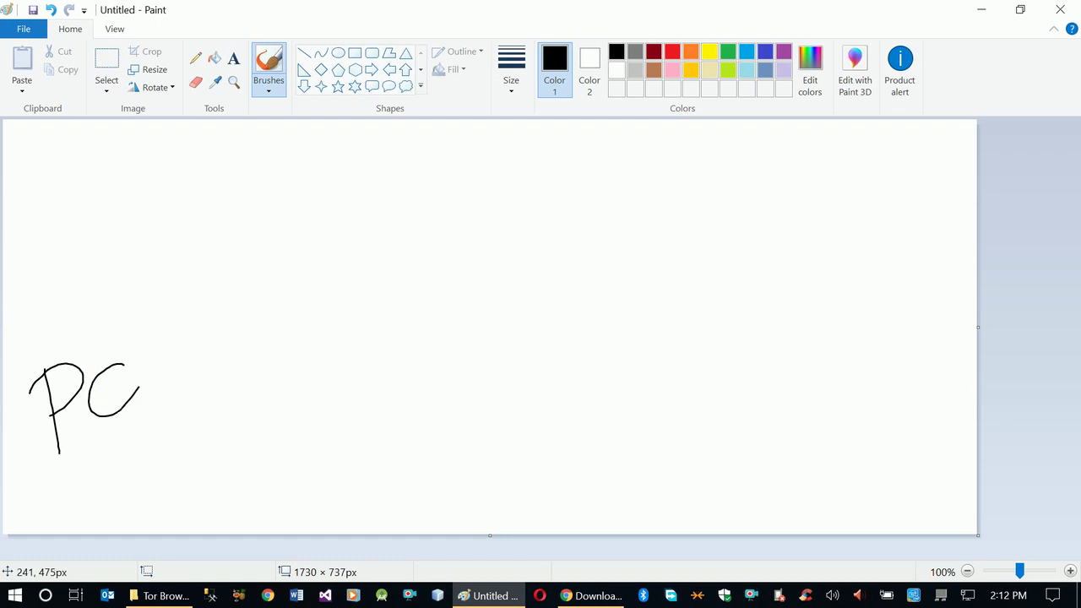
Handwrite "Tele" in the upper part of the canvas, above and to the right of PC.
{"action": "left_click_drag", "start_coordinate": [324, 205], "coordinate": [334, 259]}
{"action": "left_click_drag", "start_coordinate": [290, 218], "coordinate": [340, 187]}
{"action": "left_click_drag", "start_coordinate": [353, 233], "coordinate": [383, 231]}
{"action": "left_click_drag", "start_coordinate": [377, 182], "coordinate": [387, 226]}
{"action": "left_click_drag", "start_coordinate": [395, 200], "coordinate": [429, 204]}
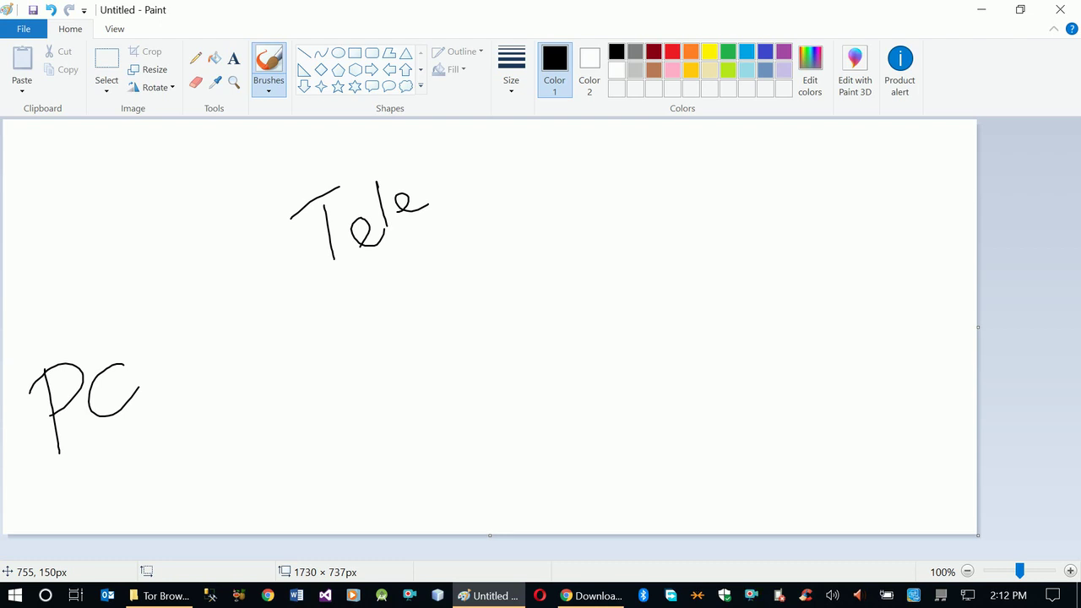
Handwrite "facebook" near the right edge of the canvas and draw a circle around PC.
{"action": "mouse_move", "coordinate": [721, 299]}
{"action": "left_mouse_down"}
{"action": "mouse_move", "coordinate": [740, 390]}
{"action": "mouse_move", "coordinate": [752, 345]}
{"action": "left_mouse_up"}
{"action": "mouse_move", "coordinate": [798, 345]}
{"action": "left_mouse_down"}
{"action": "mouse_move", "coordinate": [777, 349]}
{"action": "mouse_move", "coordinate": [795, 342]}
{"action": "left_mouse_up"}
{"action": "mouse_move", "coordinate": [818, 296]}
{"action": "left_mouse_down"}
{"action": "mouse_move", "coordinate": [828, 335]}
{"action": "mouse_move", "coordinate": [845, 325]}
{"action": "left_mouse_up"}
{"action": "mouse_move", "coordinate": [830, 284]}
{"action": "left_mouse_down"}
{"action": "mouse_move", "coordinate": [845, 321]}
{"action": "mouse_move", "coordinate": [832, 301]}
{"action": "mouse_move", "coordinate": [958, 252]}
{"action": "left_mouse_up"}
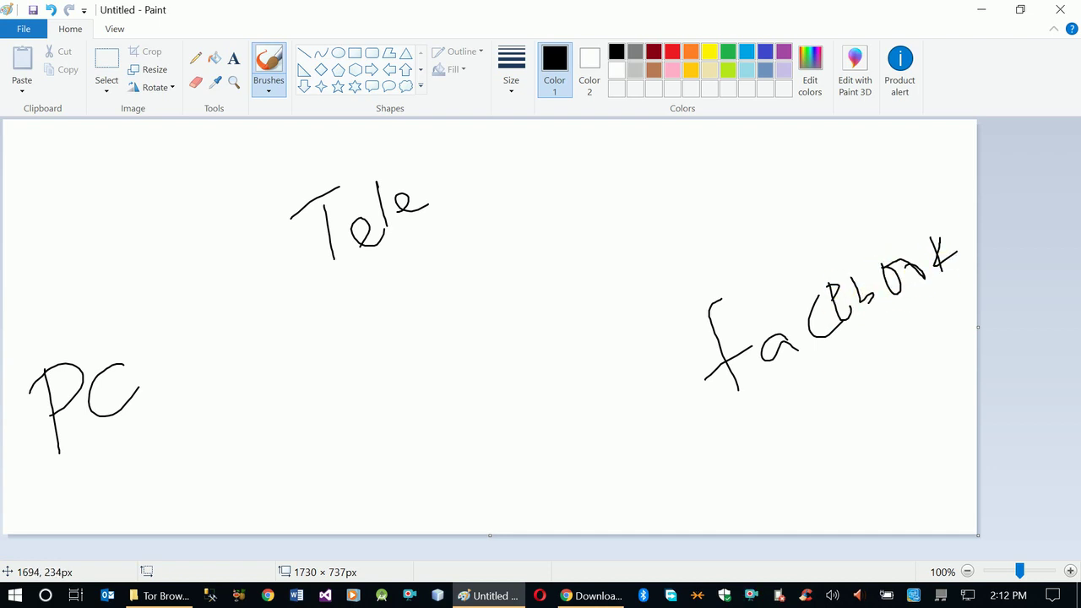
{"action": "mouse_move", "coordinate": [71, 482]}
{"action": "left_mouse_down"}
{"action": "mouse_move", "coordinate": [89, 480]}
{"action": "mouse_move", "coordinate": [38, 413]}
{"action": "left_mouse_up"}
Draw arrows from PC through Tele to facebook and back again, and circle Tele.
{"action": "mouse_move", "coordinate": [123, 338]}
{"action": "left_mouse_down"}
{"action": "mouse_move", "coordinate": [136, 321]}
{"action": "mouse_move", "coordinate": [285, 256]}
{"action": "mouse_move", "coordinate": [282, 280]}
{"action": "left_mouse_up"}
{"action": "mouse_move", "coordinate": [443, 200]}
{"action": "left_mouse_down"}
{"action": "mouse_move", "coordinate": [536, 180]}
{"action": "mouse_move", "coordinate": [657, 312]}
{"action": "mouse_move", "coordinate": [667, 304]}
{"action": "mouse_move", "coordinate": [675, 314]}
{"action": "mouse_move", "coordinate": [661, 285]}
{"action": "left_mouse_up"}
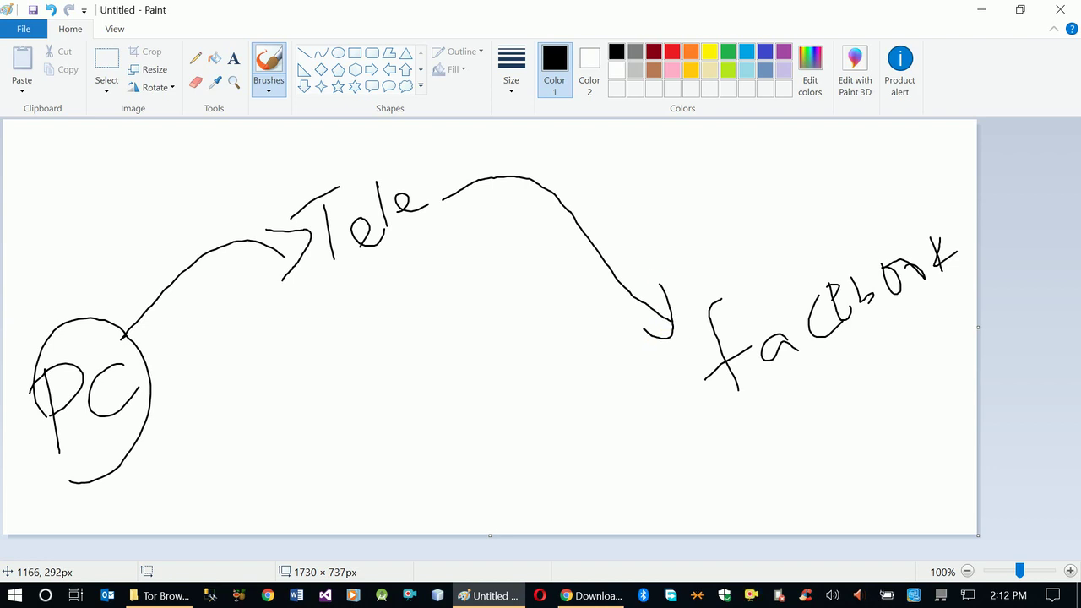
{"action": "mouse_move", "coordinate": [723, 407]}
{"action": "left_mouse_down"}
{"action": "mouse_move", "coordinate": [714, 427]}
{"action": "mouse_move", "coordinate": [411, 279]}
{"action": "mouse_move", "coordinate": [450, 270]}
{"action": "left_mouse_up"}
{"action": "mouse_move", "coordinate": [367, 269]}
{"action": "left_mouse_down"}
{"action": "mouse_move", "coordinate": [188, 405]}
{"action": "mouse_move", "coordinate": [155, 399]}
{"action": "mouse_move", "coordinate": [212, 350]}
{"action": "left_mouse_up"}
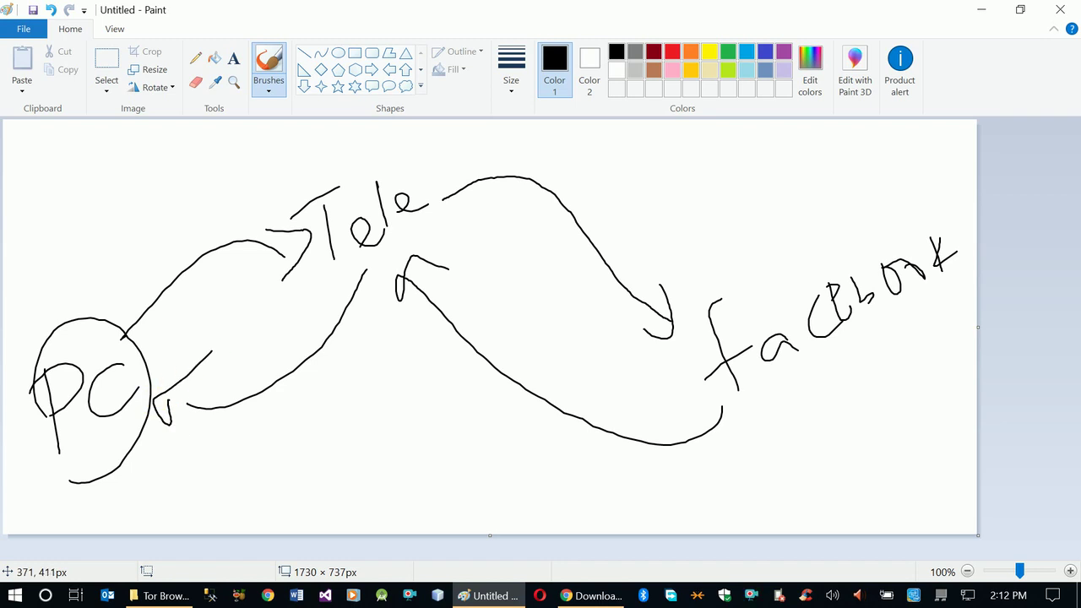
{"action": "mouse_move", "coordinate": [292, 152]}
{"action": "left_mouse_down"}
{"action": "mouse_move", "coordinate": [415, 314]}
{"action": "mouse_move", "coordinate": [271, 177]}
{"action": "left_mouse_up"}
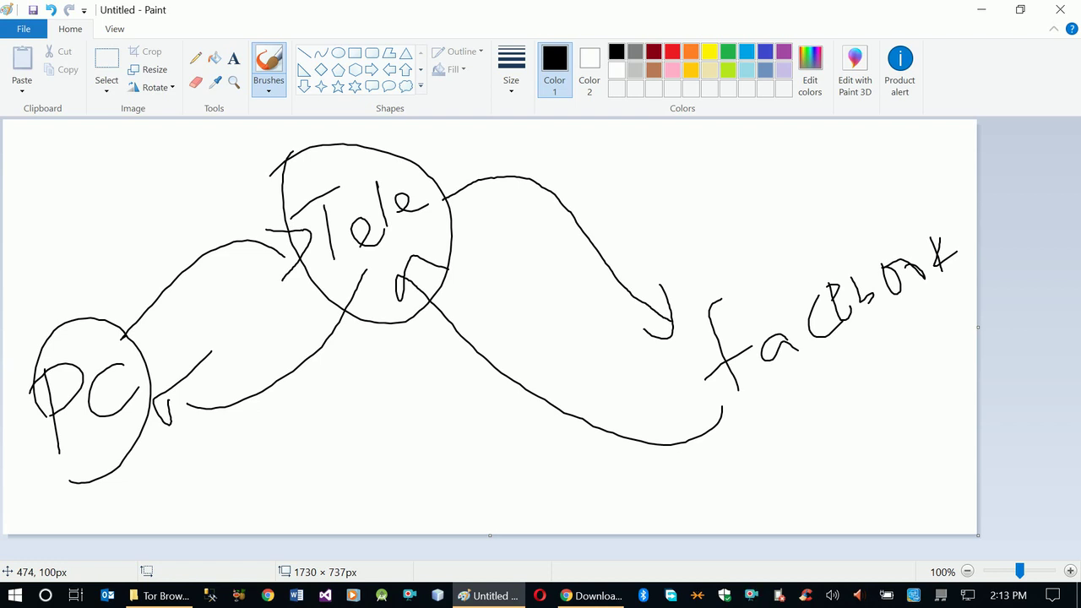
Undo the circle around Tele and all the arrows linking PC, Tele and facebook.
{"action": "key", "text": "ctrl+z"}
{"action": "key", "text": "ctrl+z"}
{"action": "key", "text": "ctrl+z"}
{"action": "key", "text": "ctrl+z"}
{"action": "key", "text": "ctrl+z"}
{"action": "key", "text": "ctrl+z"}
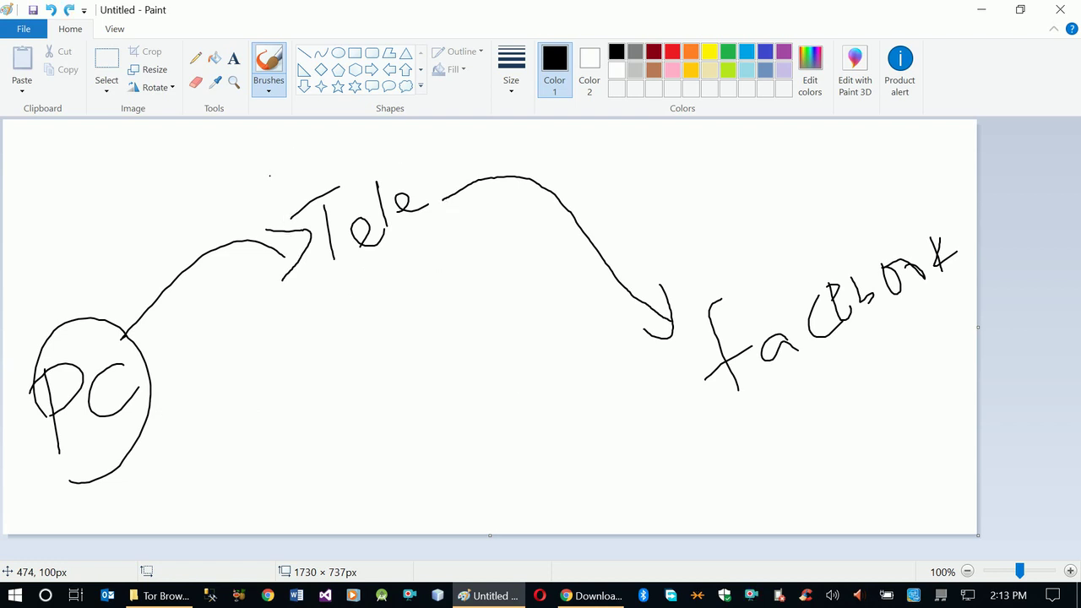
{"action": "key", "text": "ctrl+z"}
{"action": "key", "text": "ctrl+z"}
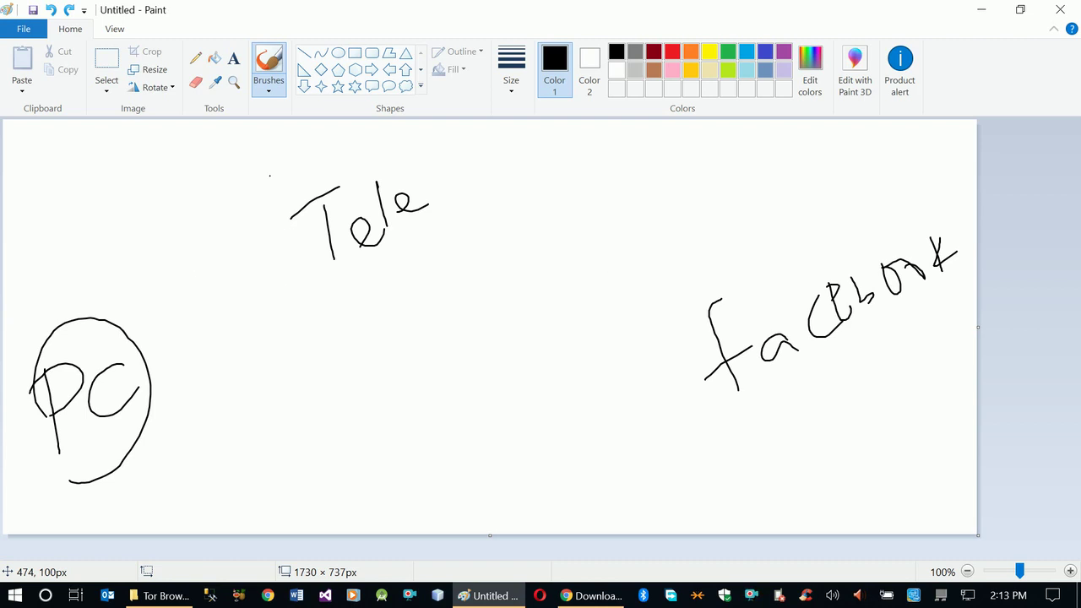
Handwrite "Tor Network" on two slanted lines below Tele, between PC and facebook.
{"action": "left_click_drag", "start_coordinate": [336, 397], "coordinate": [365, 460]}
{"action": "left_click_drag", "start_coordinate": [299, 428], "coordinate": [362, 372]}
{"action": "left_click_drag", "start_coordinate": [370, 411], "coordinate": [373, 419]}
{"action": "left_click_drag", "start_coordinate": [412, 384], "coordinate": [439, 349]}
{"action": "mouse_move", "coordinate": [418, 458]}
{"action": "left_mouse_down"}
{"action": "mouse_move", "coordinate": [431, 478]}
{"action": "mouse_move", "coordinate": [426, 427]}
{"action": "mouse_move", "coordinate": [459, 432]}
{"action": "left_mouse_up"}
{"action": "left_click_drag", "start_coordinate": [465, 380], "coordinate": [502, 426]}
{"action": "mouse_move", "coordinate": [478, 419]}
{"action": "left_mouse_down"}
{"action": "mouse_move", "coordinate": [572, 367]}
{"action": "mouse_move", "coordinate": [607, 311]}
{"action": "mouse_move", "coordinate": [614, 338]}
{"action": "left_mouse_up"}
{"action": "left_click_drag", "start_coordinate": [598, 335], "coordinate": [642, 310]}
Enclose the Tor Network label in a large ellipse and sketch small node shapes inside it.
{"action": "mouse_move", "coordinate": [346, 355]}
{"action": "left_mouse_down"}
{"action": "mouse_move", "coordinate": [601, 415]}
{"action": "mouse_move", "coordinate": [358, 362]}
{"action": "mouse_move", "coordinate": [385, 382]}
{"action": "mouse_move", "coordinate": [364, 387]}
{"action": "left_mouse_up"}
{"action": "left_click_drag", "start_coordinate": [460, 338], "coordinate": [449, 355]}
{"action": "left_click_drag", "start_coordinate": [541, 316], "coordinate": [561, 323]}
{"action": "left_click_drag", "start_coordinate": [505, 384], "coordinate": [543, 417]}
{"action": "left_click_drag", "start_coordinate": [389, 452], "coordinate": [420, 481]}
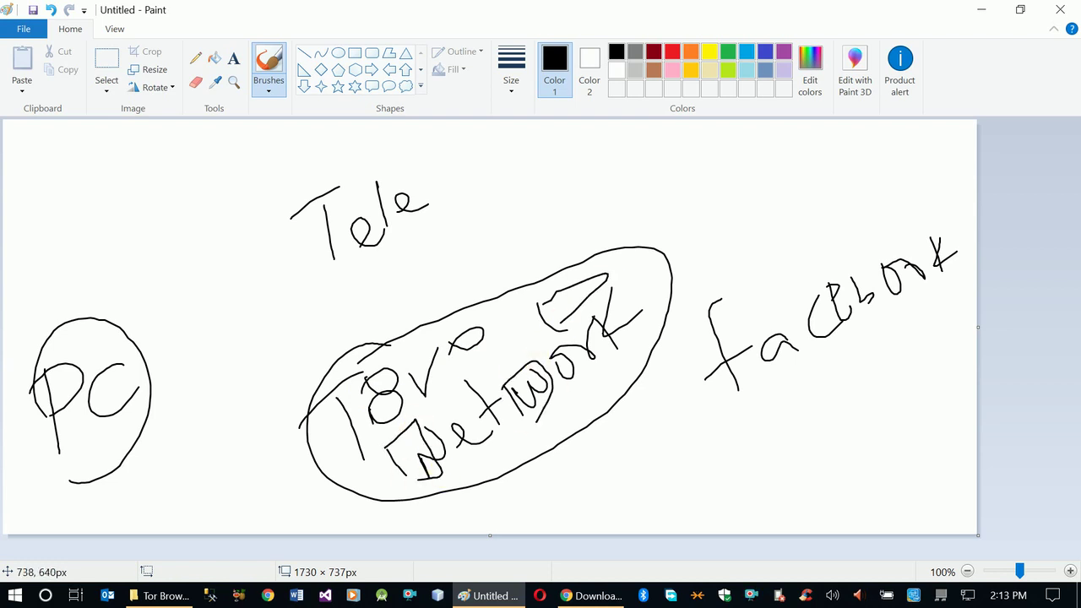
Draw the outgoing arrows from PC to Tele, from Tele to Tor Network and from there to facebook.
{"action": "mouse_move", "coordinate": [98, 350]}
{"action": "left_mouse_down"}
{"action": "mouse_move", "coordinate": [258, 229]}
{"action": "mouse_move", "coordinate": [260, 254]}
{"action": "left_mouse_up"}
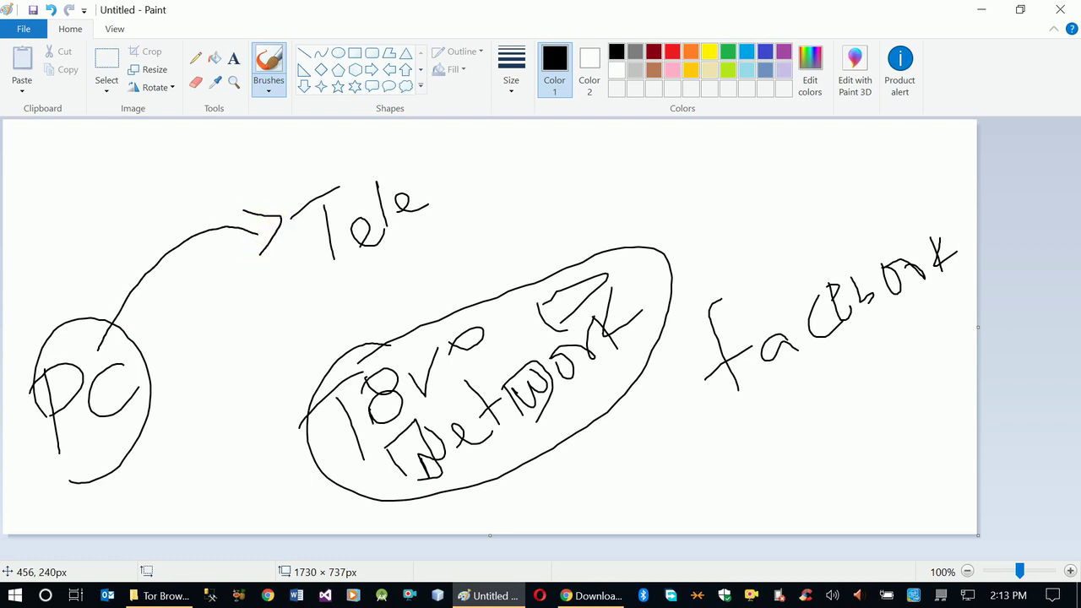
{"action": "left_click_drag", "start_coordinate": [386, 250], "coordinate": [435, 321]}
{"action": "left_click_drag", "start_coordinate": [402, 309], "coordinate": [437, 323]}
{"action": "mouse_move", "coordinate": [640, 279]}
{"action": "left_mouse_down"}
{"action": "mouse_move", "coordinate": [701, 259]}
{"action": "mouse_move", "coordinate": [715, 291]}
{"action": "left_mouse_up"}
{"action": "left_click_drag", "start_coordinate": [689, 253], "coordinate": [729, 263]}
Draw the return arrows from facebook to Tor Network, up to Tele and back to PC.
{"action": "mouse_move", "coordinate": [793, 278]}
{"action": "left_mouse_down"}
{"action": "mouse_move", "coordinate": [678, 178]}
{"action": "mouse_move", "coordinate": [536, 270]}
{"action": "mouse_move", "coordinate": [540, 286]}
{"action": "left_mouse_up"}
{"action": "mouse_move", "coordinate": [601, 258]}
{"action": "left_mouse_down"}
{"action": "mouse_move", "coordinate": [542, 285]}
{"action": "mouse_move", "coordinate": [458, 208]}
{"action": "mouse_move", "coordinate": [452, 226]}
{"action": "left_mouse_up"}
{"action": "left_click_drag", "start_coordinate": [456, 203], "coordinate": [478, 182]}
{"action": "mouse_move", "coordinate": [311, 246]}
{"action": "left_mouse_down"}
{"action": "mouse_move", "coordinate": [241, 337]}
{"action": "mouse_move", "coordinate": [160, 372]}
{"action": "left_mouse_up"}
{"action": "mouse_move", "coordinate": [176, 334]}
{"action": "left_mouse_down"}
{"action": "mouse_move", "coordinate": [159, 372]}
{"action": "mouse_move", "coordinate": [198, 380]}
{"action": "left_mouse_up"}
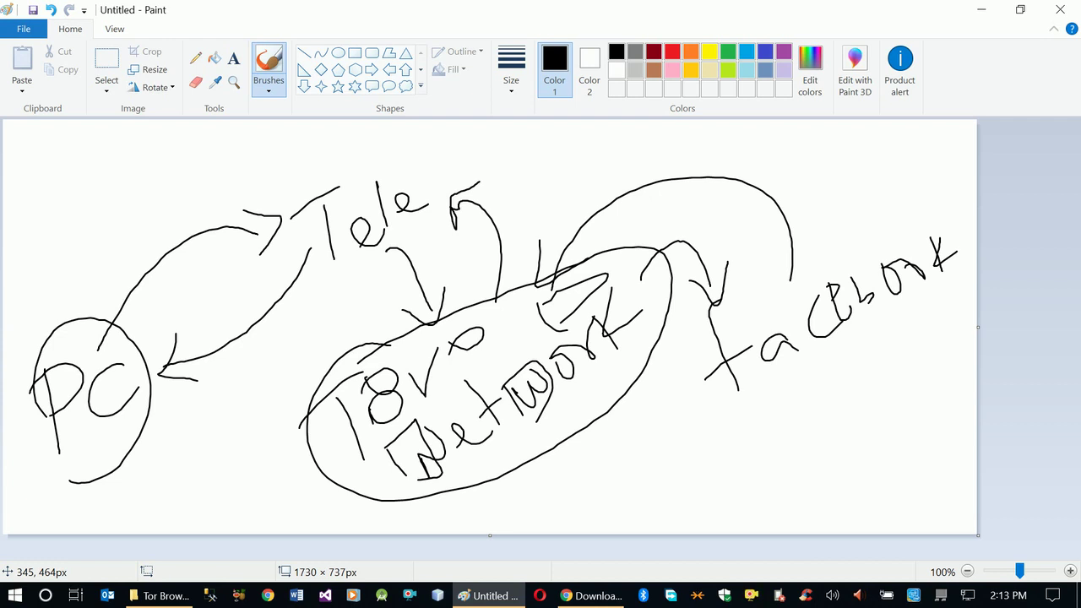
Add a stroke beneath PC, then circle Tele and draw a second arrow from it to Tor Network.
{"action": "left_click", "coordinate": [167, 376]}
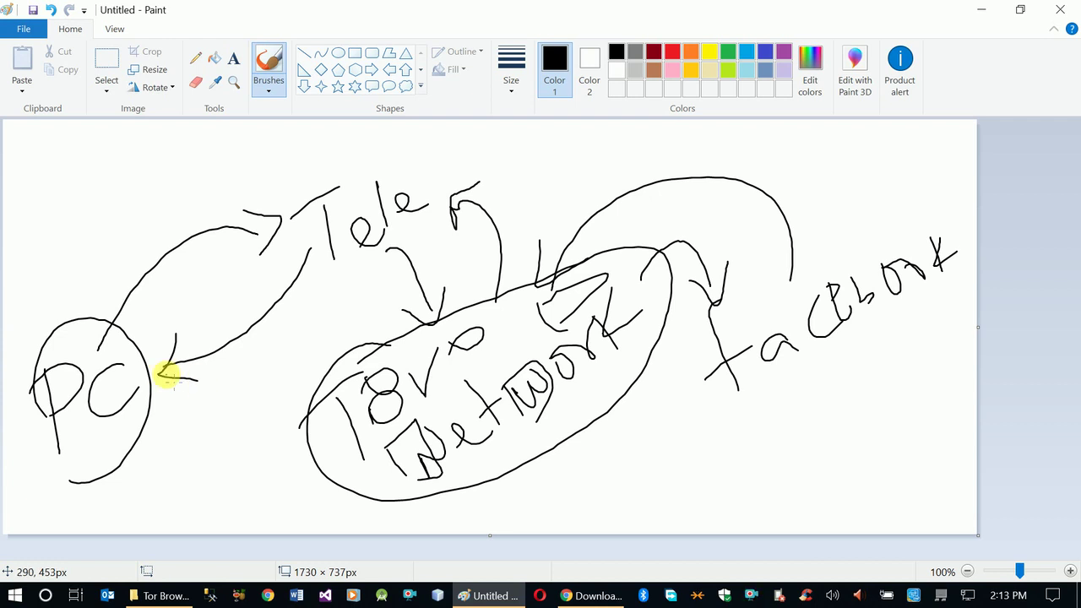
{"action": "left_click_drag", "start_coordinate": [88, 472], "coordinate": [165, 438]}
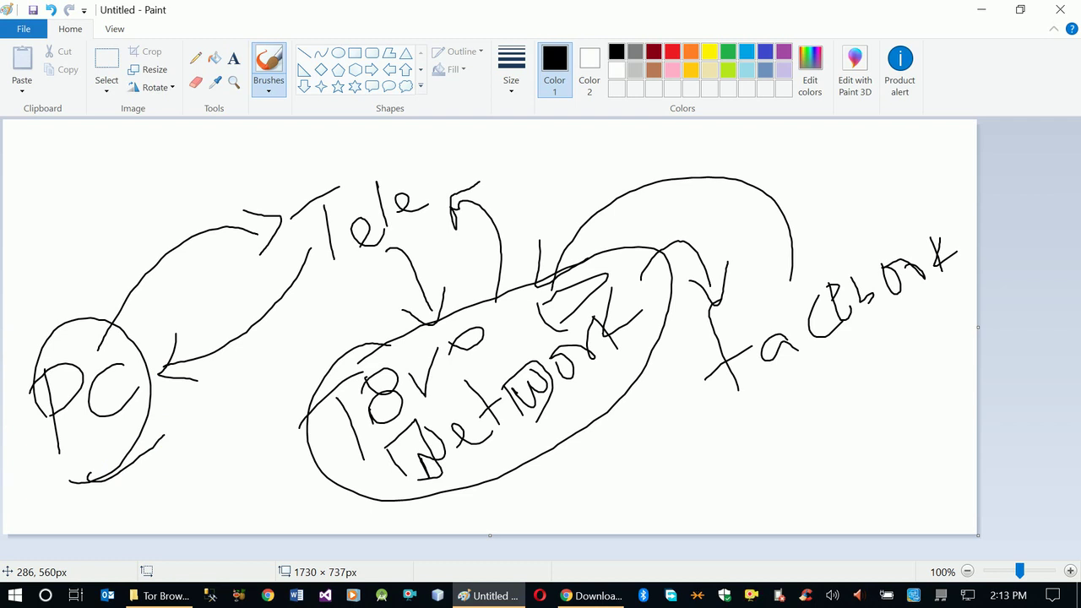
{"action": "mouse_move", "coordinate": [350, 166]}
{"action": "left_mouse_down"}
{"action": "mouse_move", "coordinate": [464, 197]}
{"action": "mouse_move", "coordinate": [251, 211]}
{"action": "left_mouse_up"}
{"action": "mouse_move", "coordinate": [345, 270]}
{"action": "left_mouse_down"}
{"action": "mouse_move", "coordinate": [379, 338]}
{"action": "mouse_move", "coordinate": [382, 298]}
{"action": "left_mouse_up"}
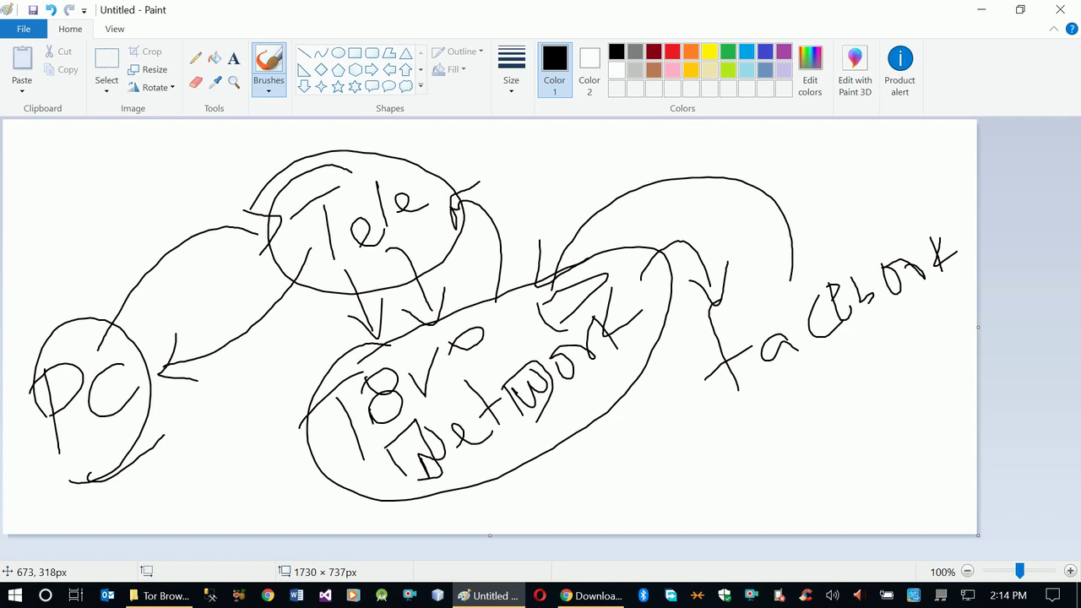
Minimize Paint, launch Tor Browser from its Start Tor Browser shortcut and minimize the remaining folder and Chrome windows.
{"action": "left_click", "coordinate": [498, 597]}
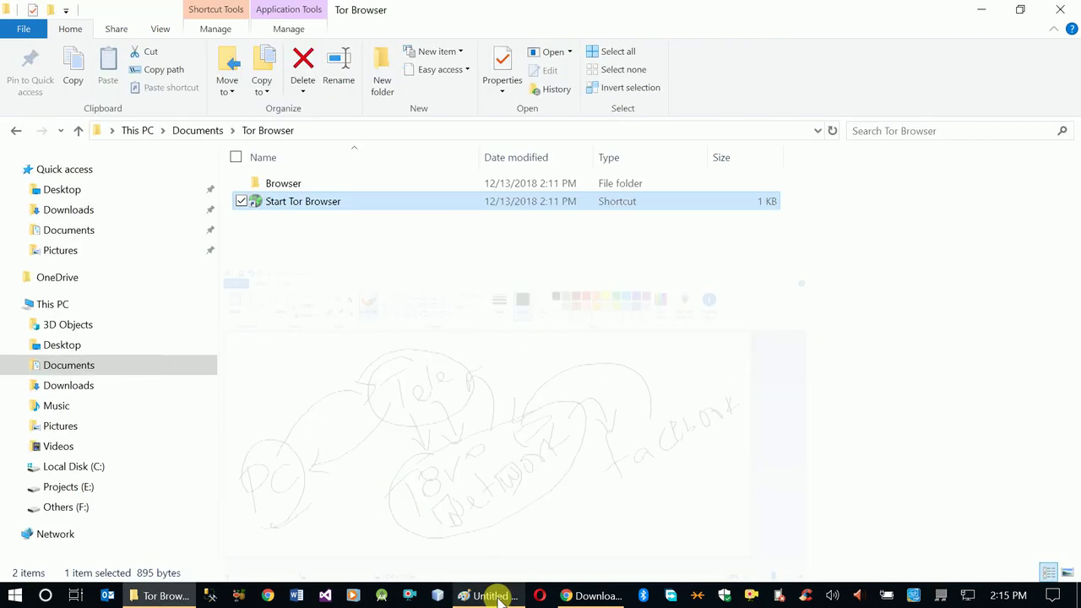
{"action": "double_click", "coordinate": [308, 211]}
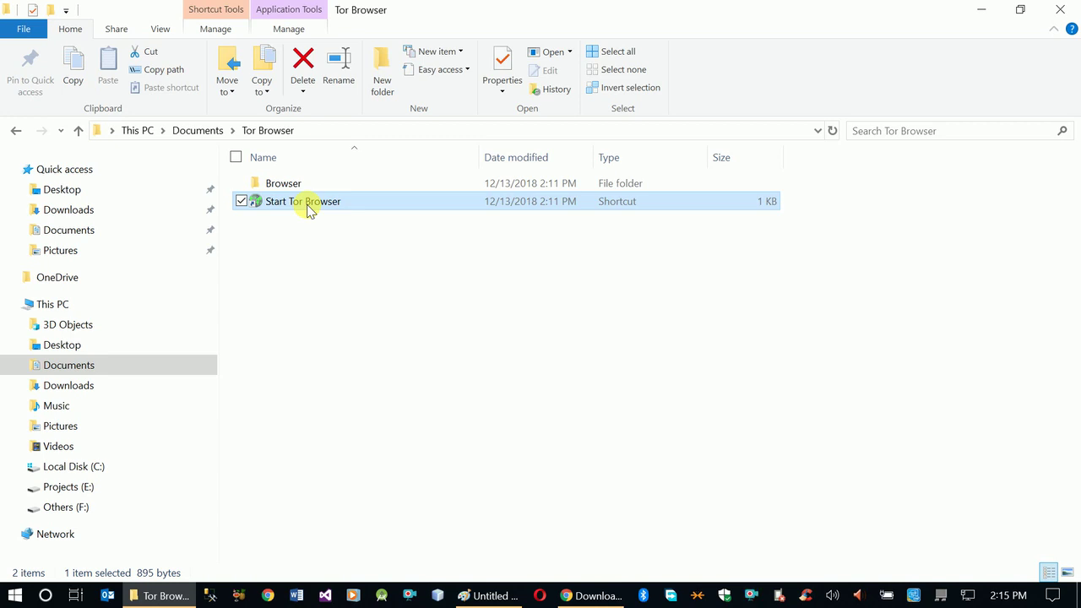
{"action": "left_click", "coordinate": [158, 595]}
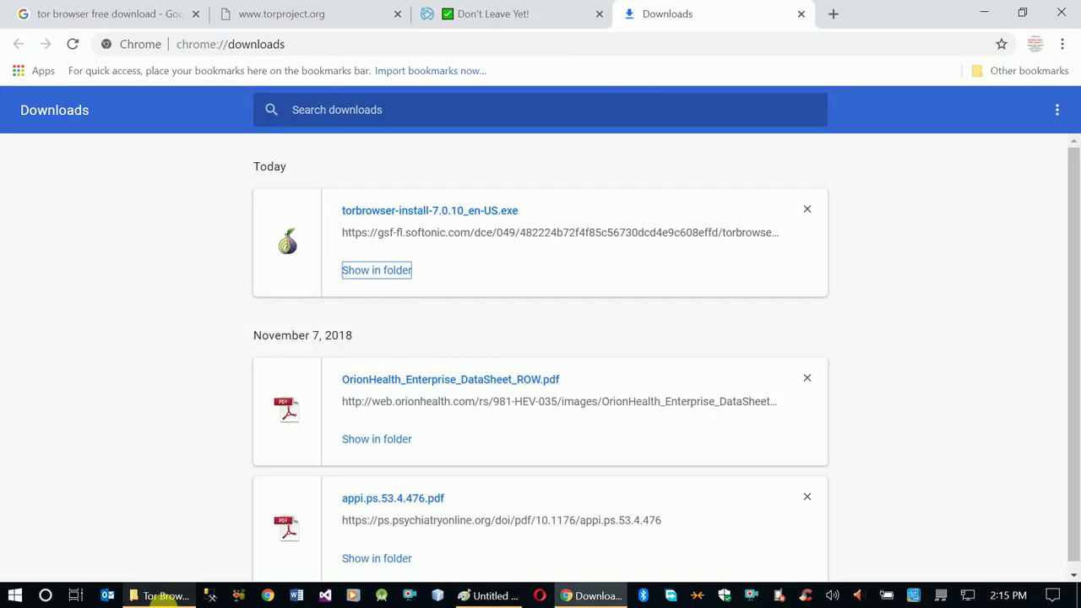
{"action": "left_click", "coordinate": [610, 598]}
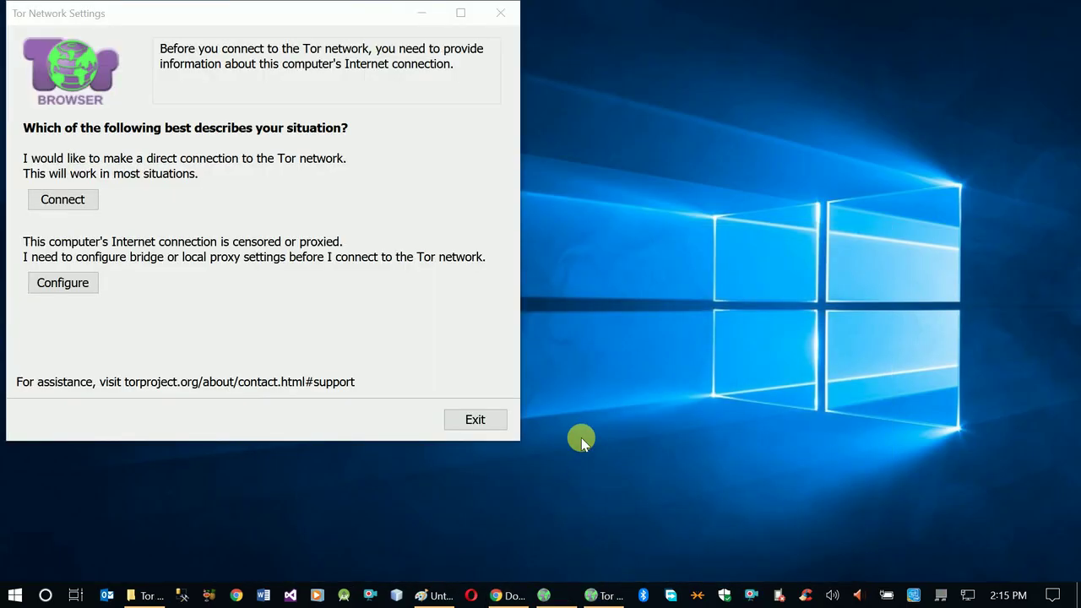
Move the Tor Network Settings window towards the middle of the desktop and make a direct connection to the Tor network.
{"action": "double_click", "coordinate": [155, 12]}
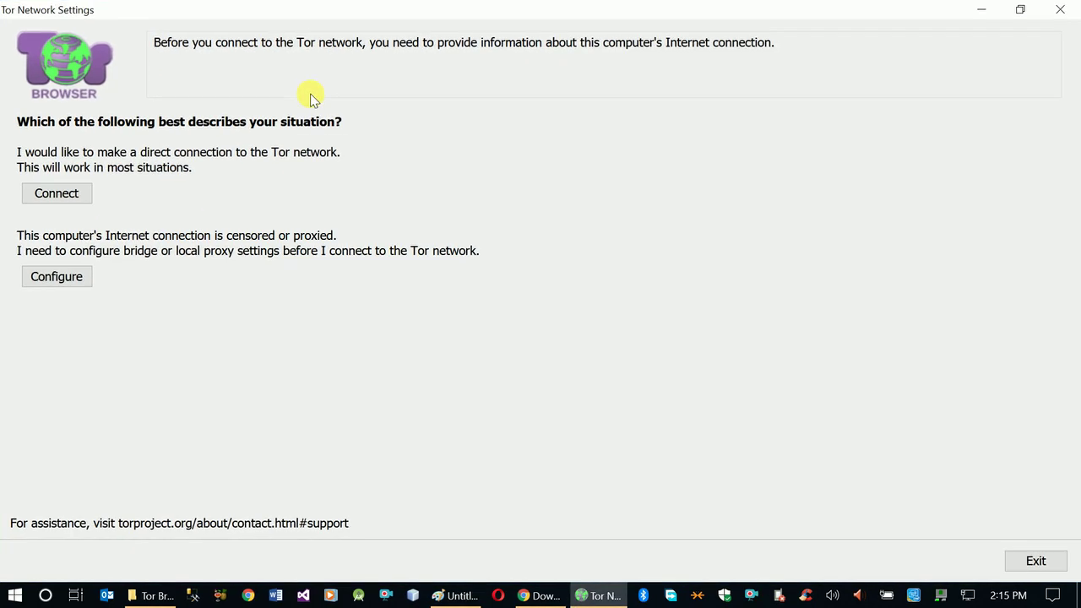
{"action": "double_click", "coordinate": [338, 10]}
{"action": "left_click_drag", "start_coordinate": [265, 10], "coordinate": [496, 102]}
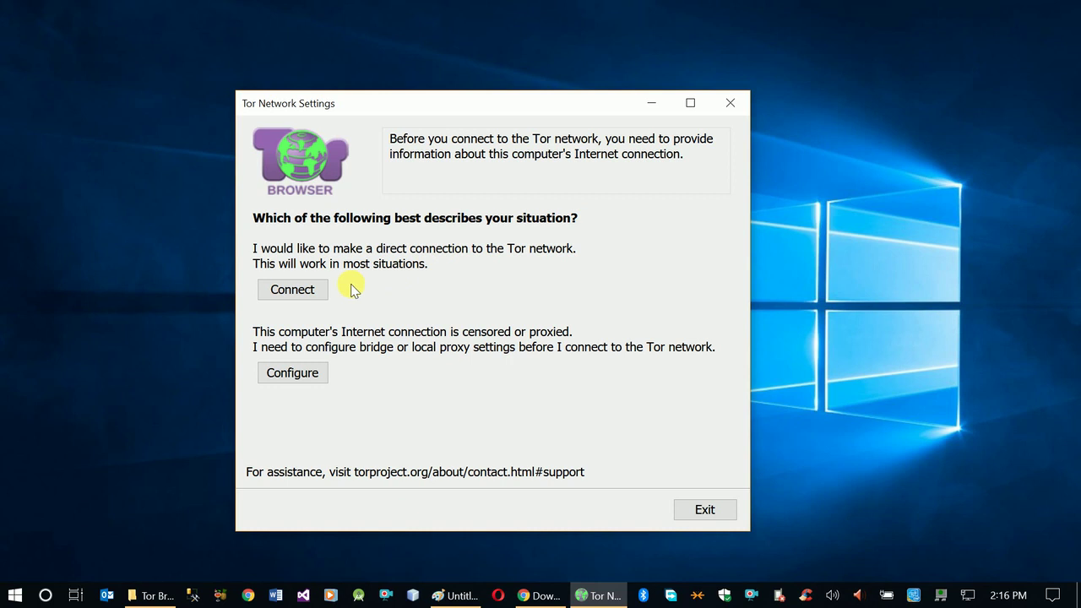
{"action": "left_click", "coordinate": [323, 287]}
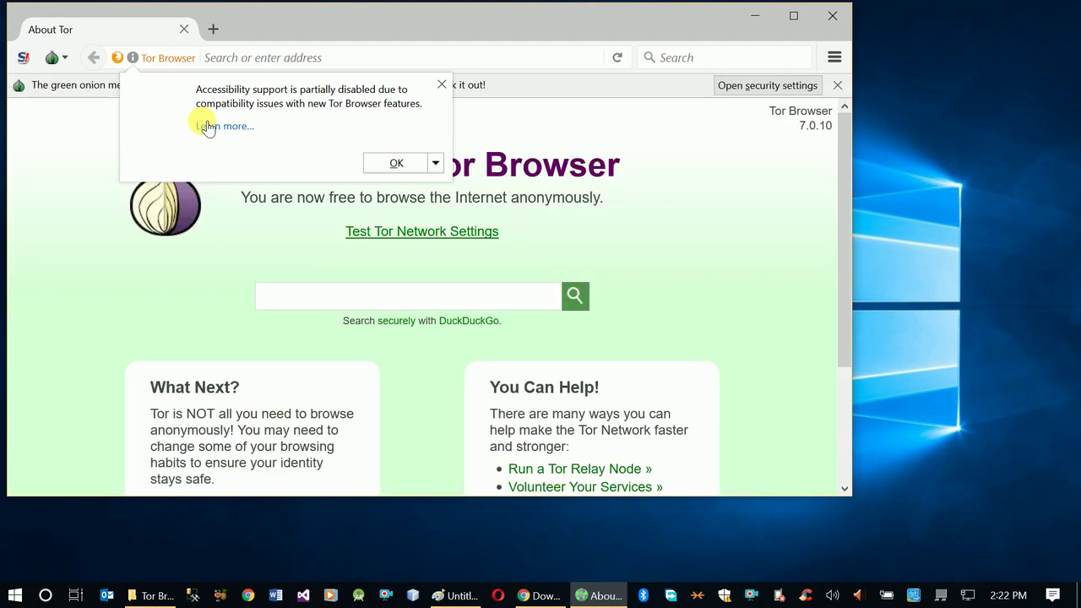
Dismiss the accessibility support notice and maximize the Tor Browser window.
{"action": "left_click", "coordinate": [392, 165]}
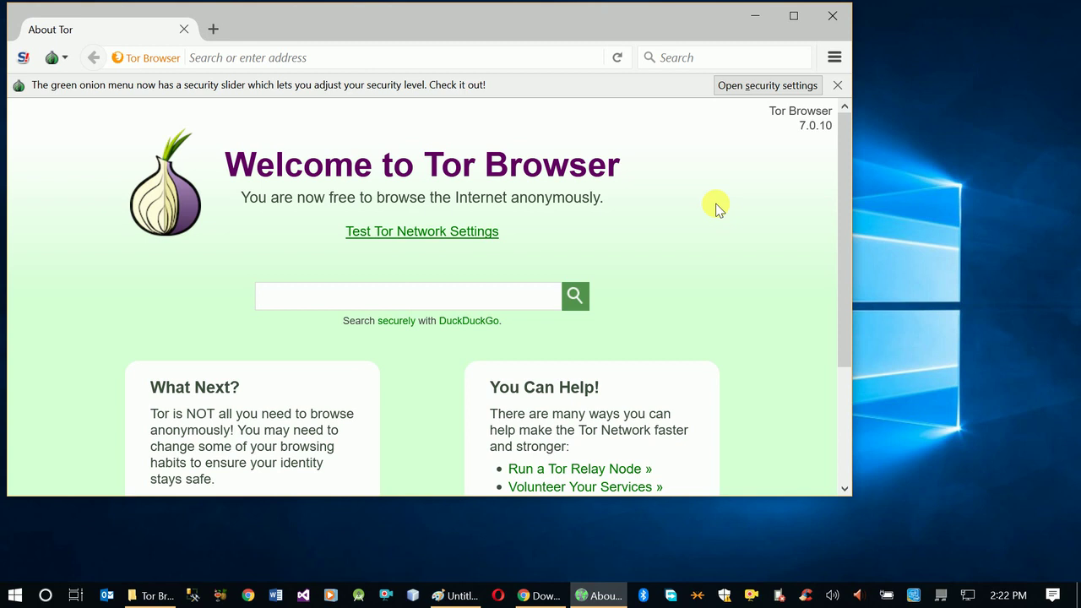
{"action": "left_click", "coordinate": [794, 16]}
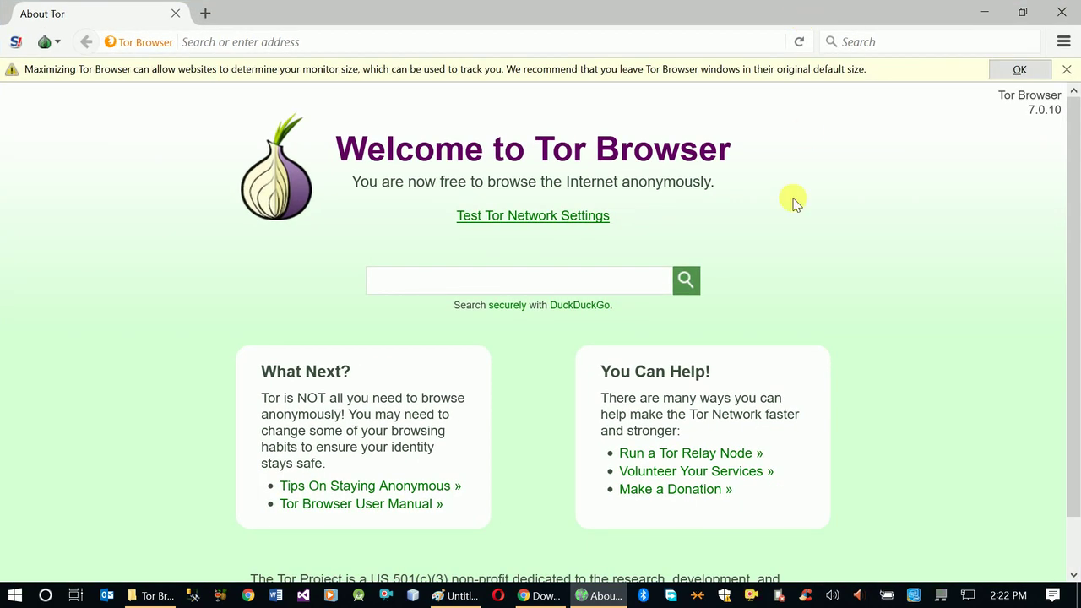
{"action": "left_click", "coordinate": [528, 286]}
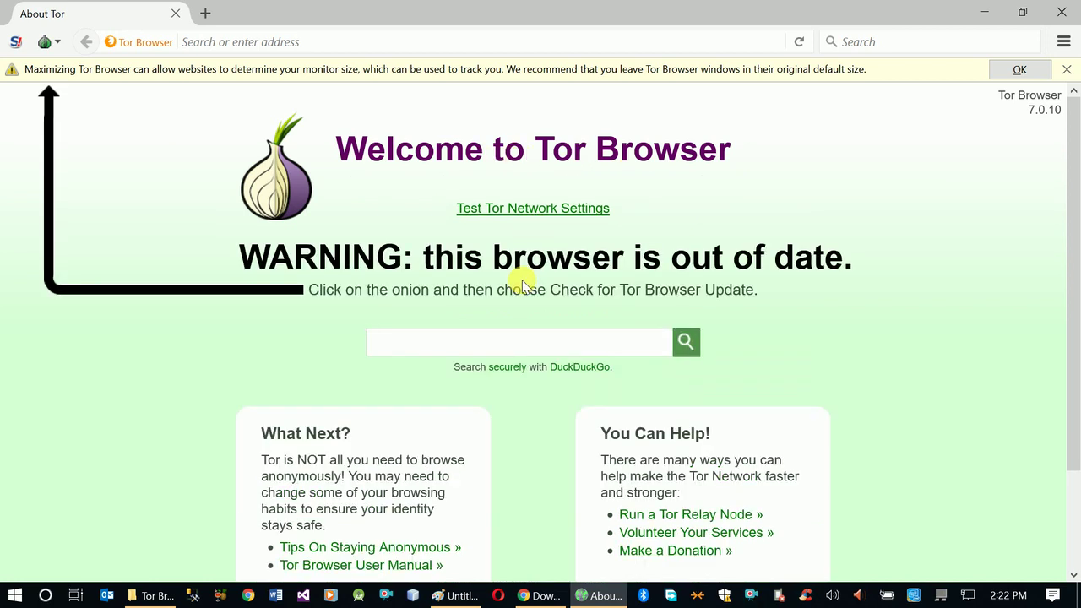
{"action": "left_click", "coordinate": [321, 42]}
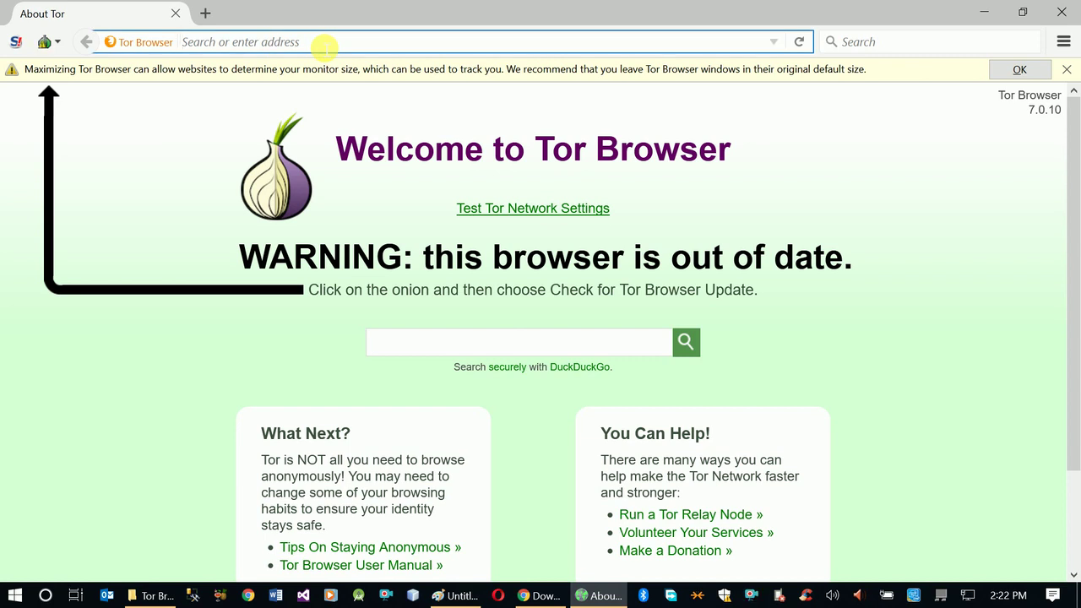
{"action": "type", "text": "www"}
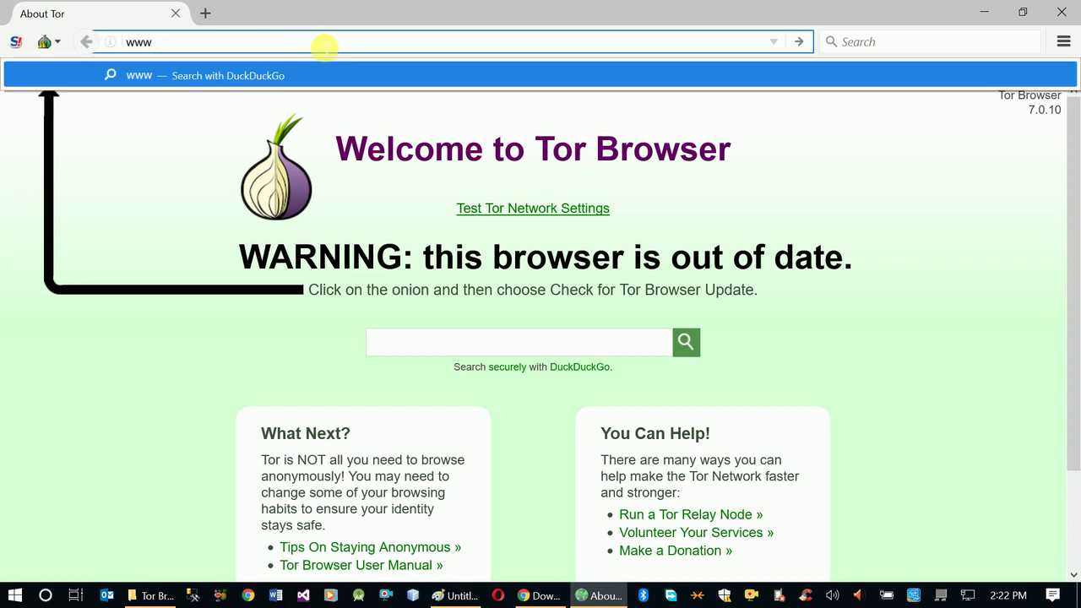
{"action": "type", "text": ".facebook.com"}
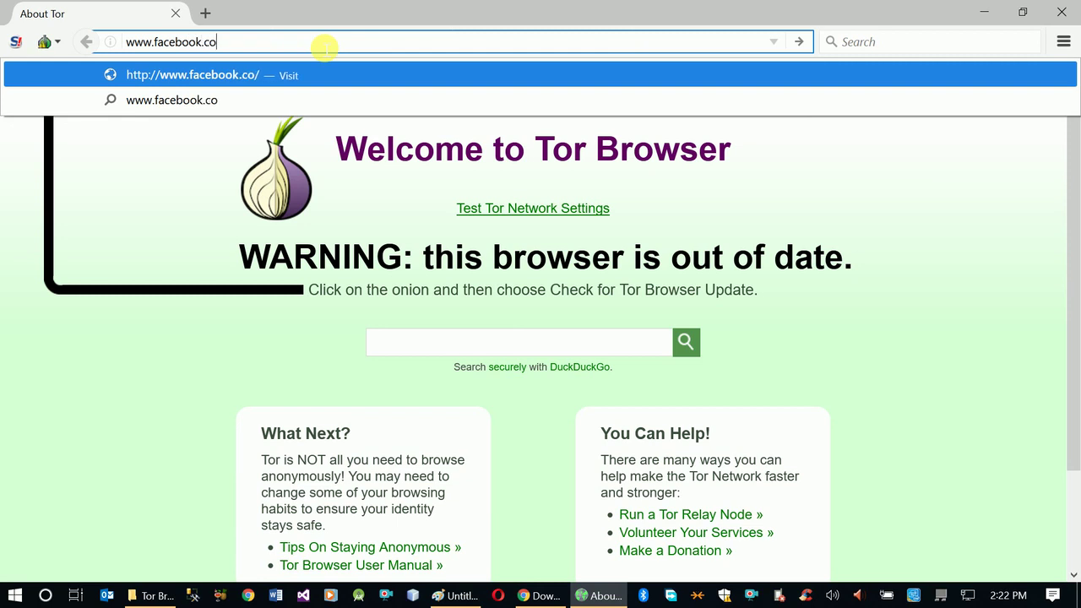
{"action": "key", "text": "Return"}
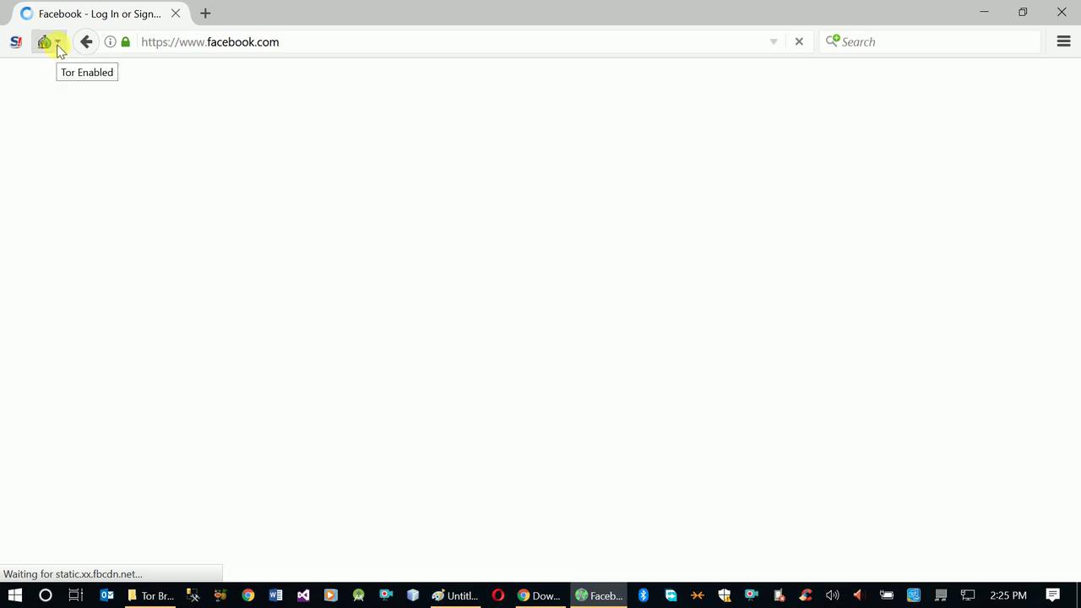
Examine the Tor circuit used for facebook.com, close its display and minimize Tor Browser.
{"action": "left_click", "coordinate": [57, 48]}
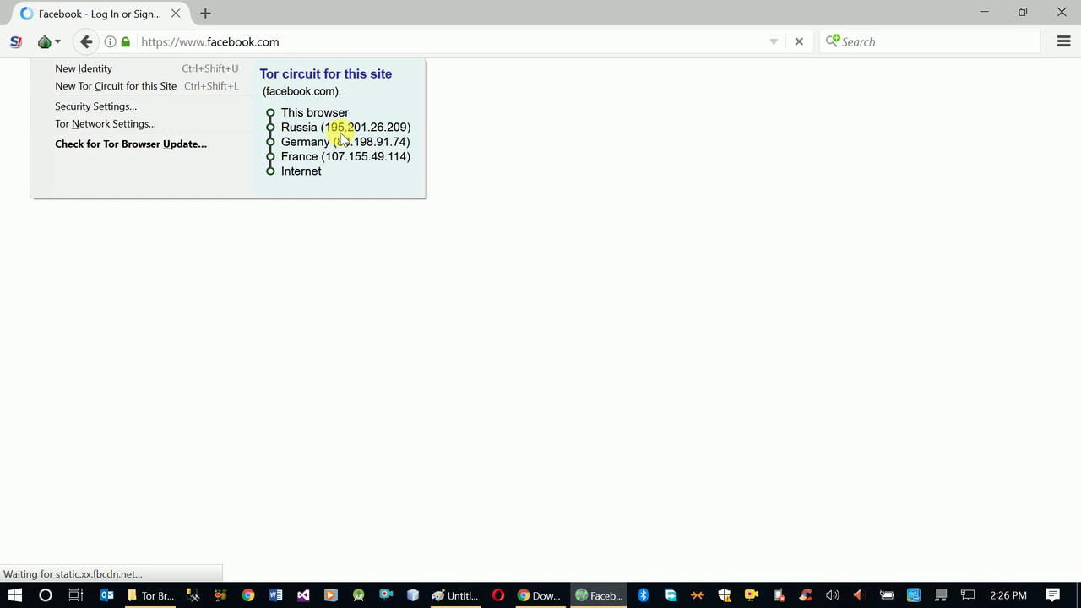
{"action": "left_click", "coordinate": [502, 205]}
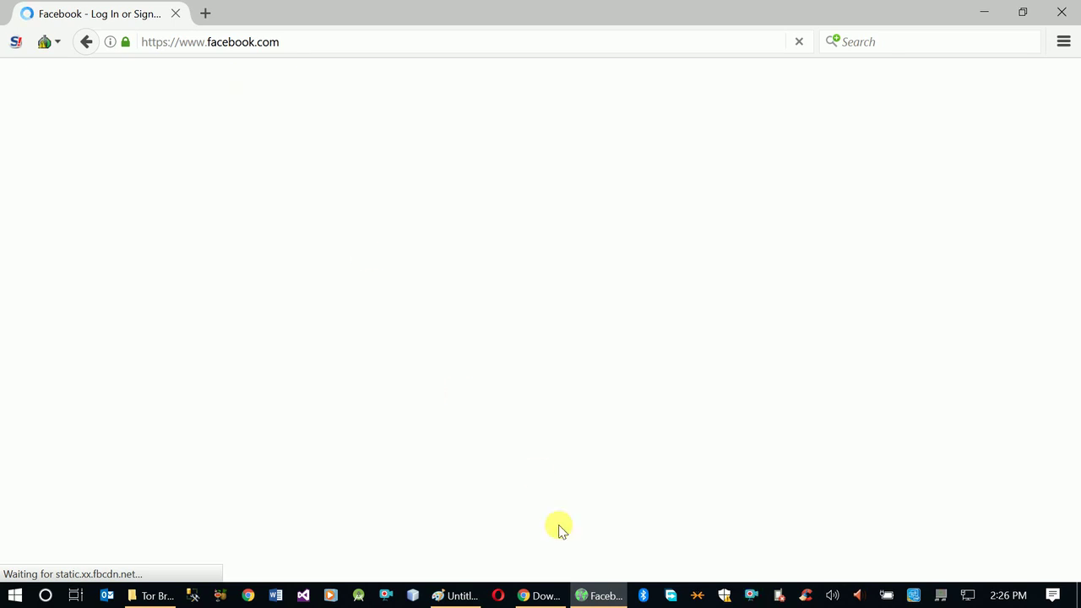
{"action": "left_click", "coordinate": [602, 596]}
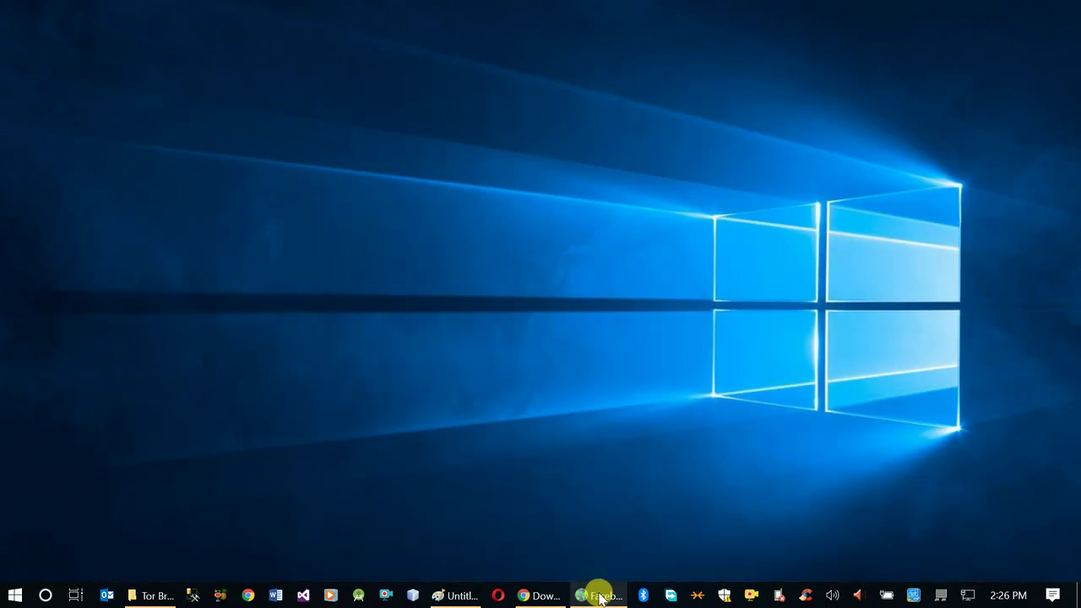